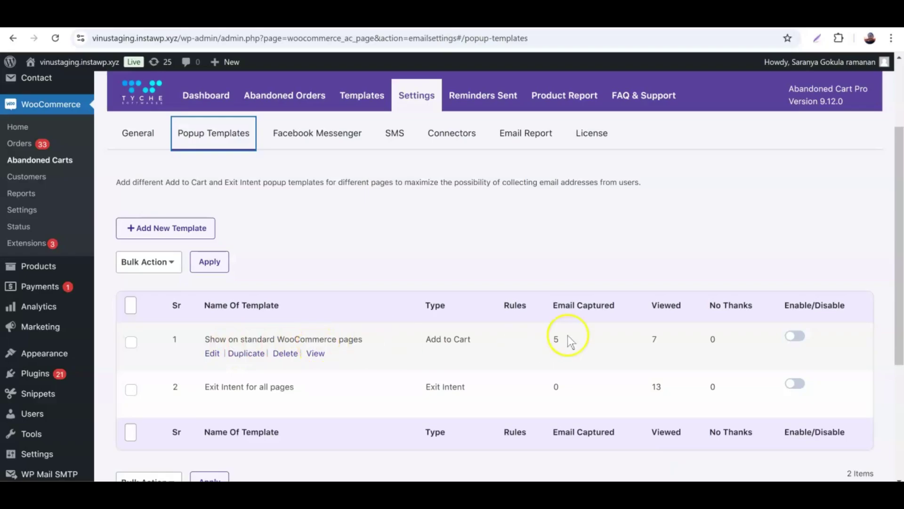
Step: Enable popup template 1 for standard WooCommerce pages and open it for editing
click(796, 336)
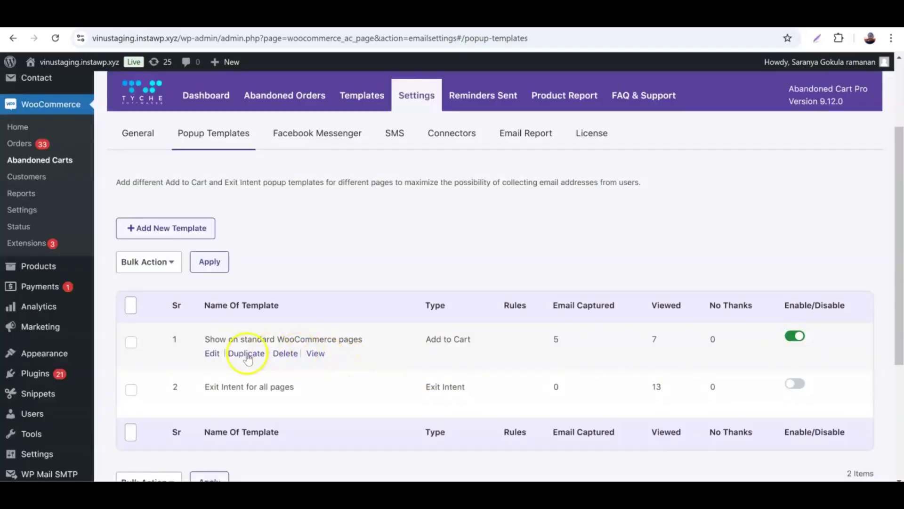
click(211, 354)
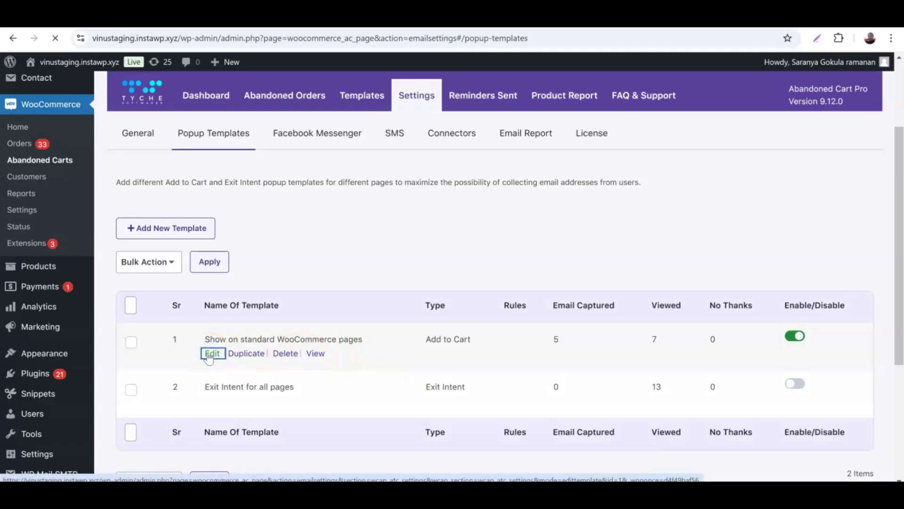
Step: Keep the template type as Add To Cart and make the email address mandatory
scroll(234, 322, down, 2)
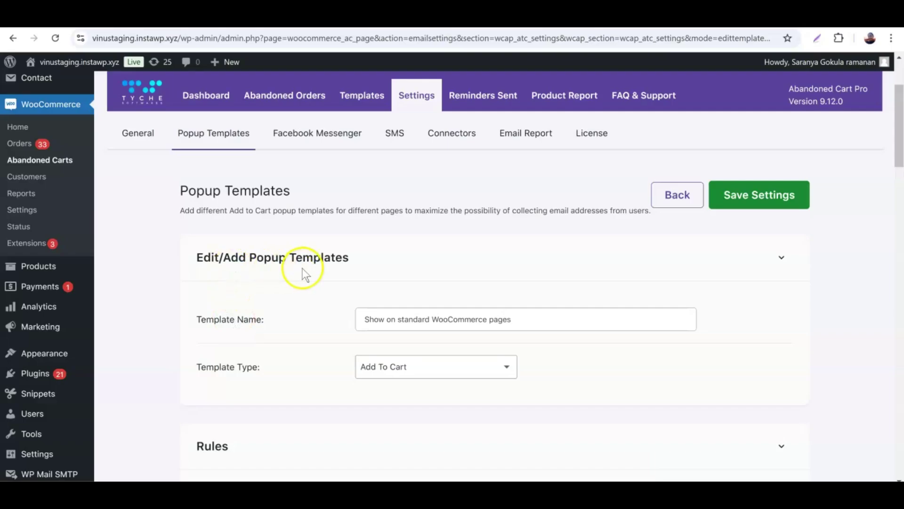
scroll(302, 267, down, 4)
click(488, 190)
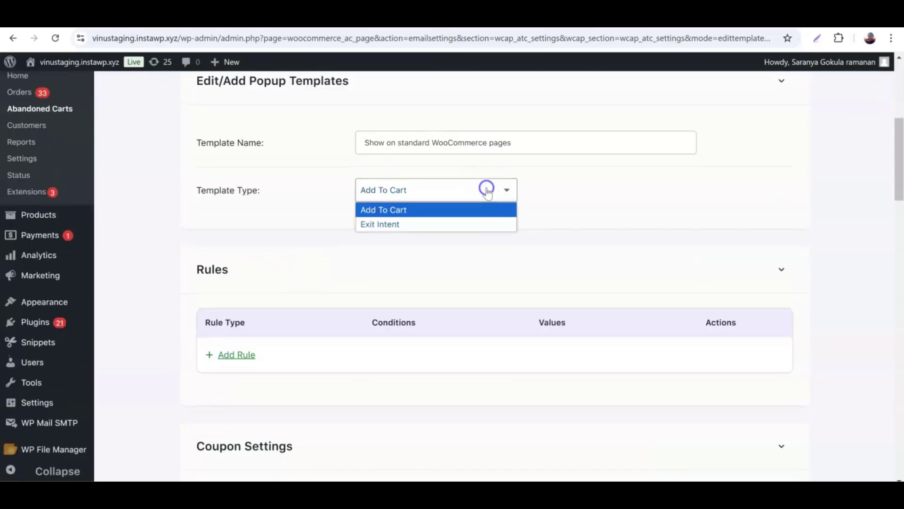
click(476, 209)
scroll(403, 216, down, 6)
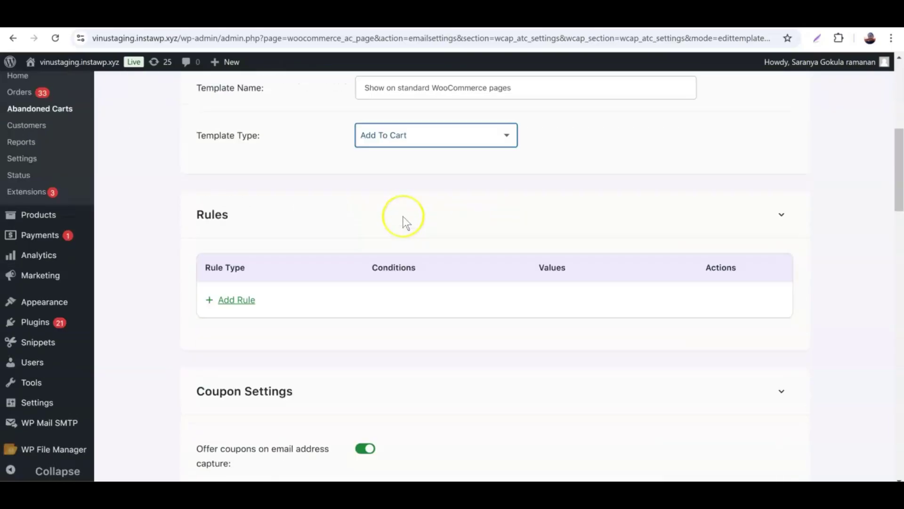
scroll(402, 216, down, 4)
scroll(402, 217, down, 5)
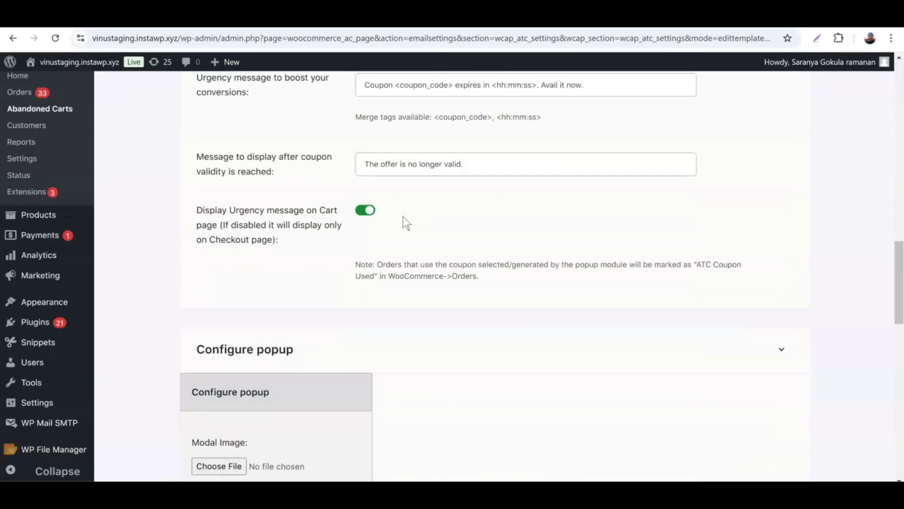
scroll(270, 240, down, 9)
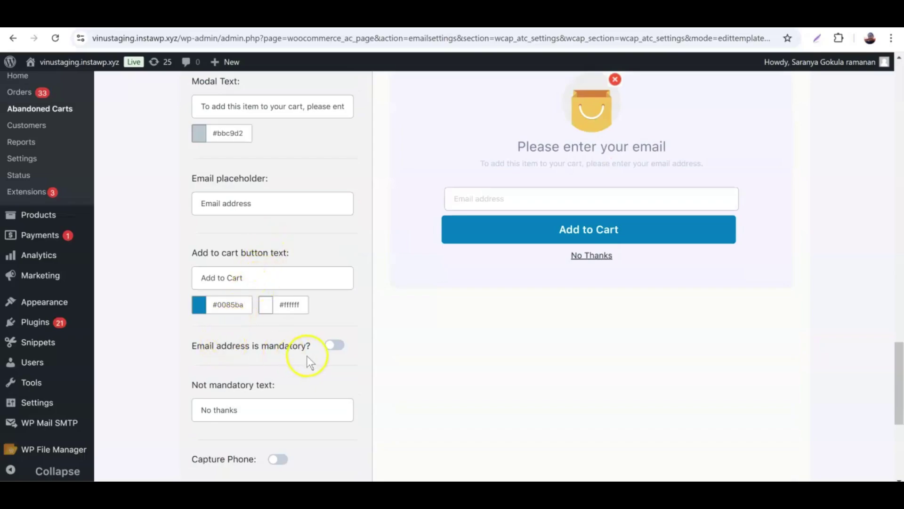
click(339, 347)
Step: Turn on Capture Phone and save the popup template settings
scroll(320, 347, down, 1)
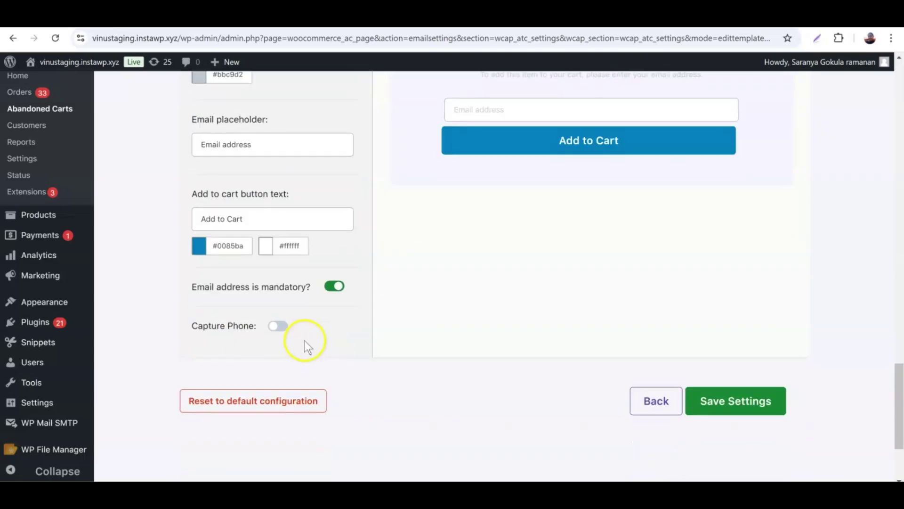
click(279, 326)
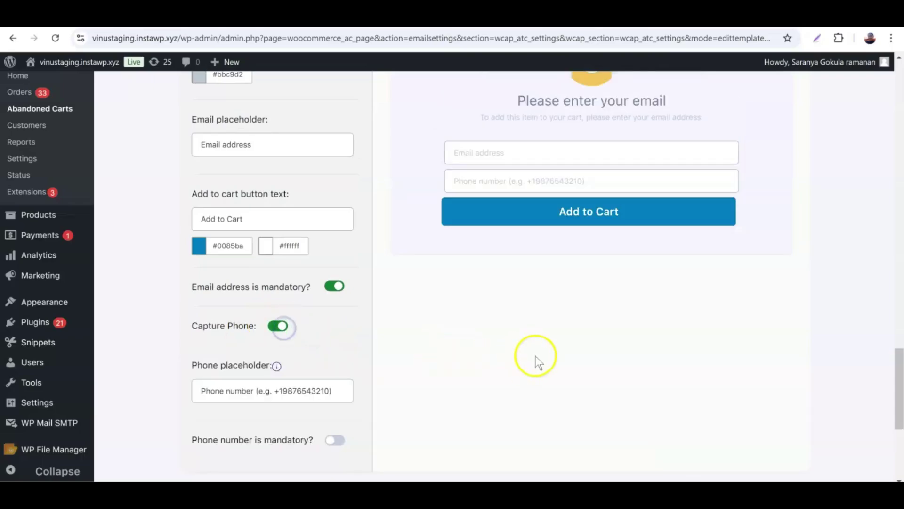
scroll(536, 356, down, 2)
click(743, 398)
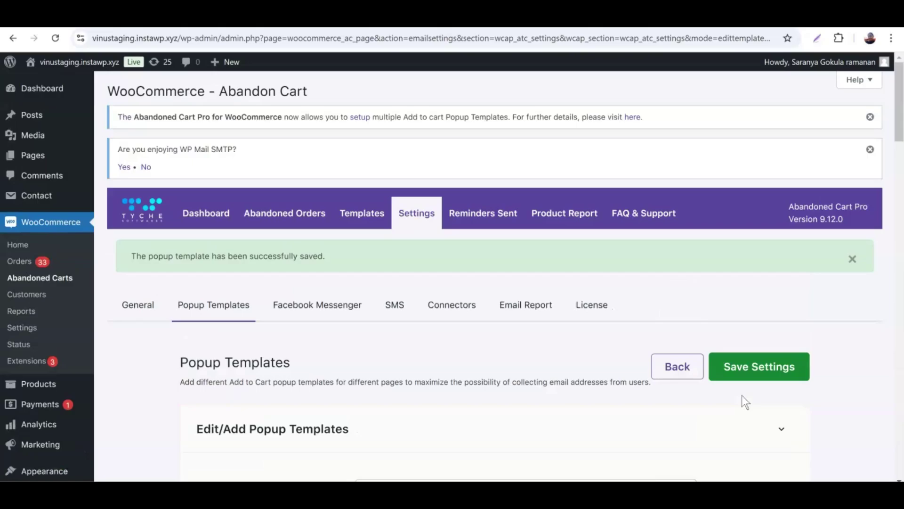
Step: Open the storefront in an incognito window and add the Android SmartPhone 5G to the cart
mouse_move(59, 62)
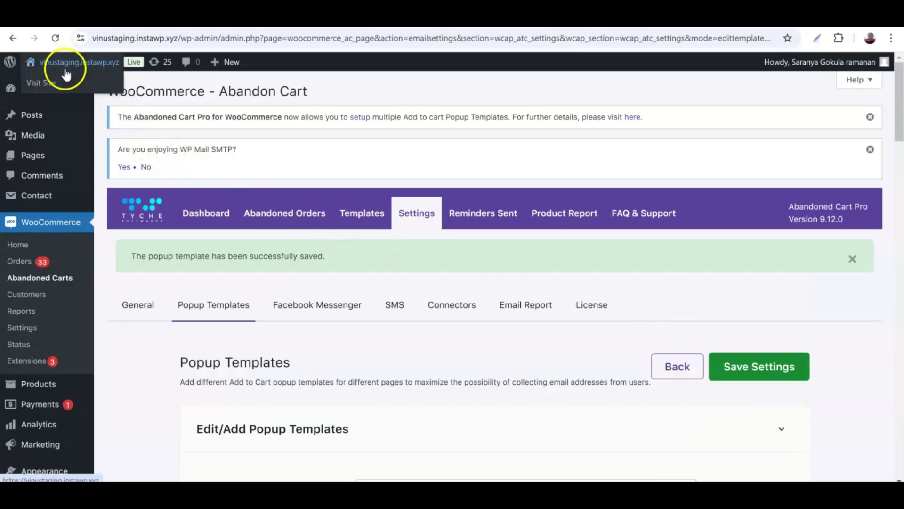
right_click(58, 84)
click(106, 128)
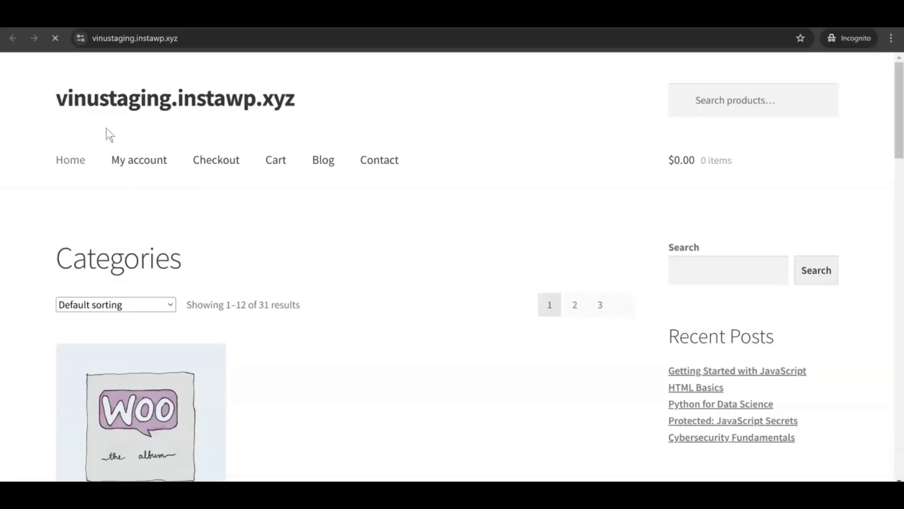
scroll(372, 224, down, 4)
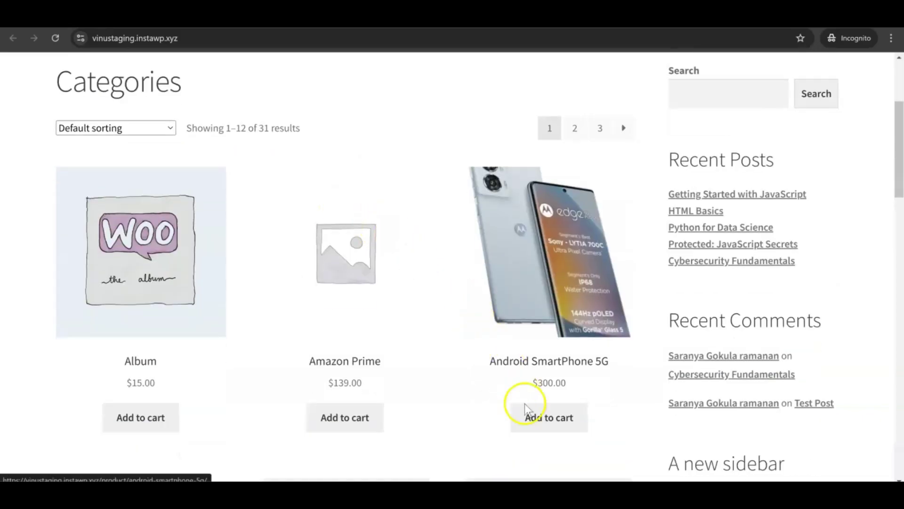
click(536, 420)
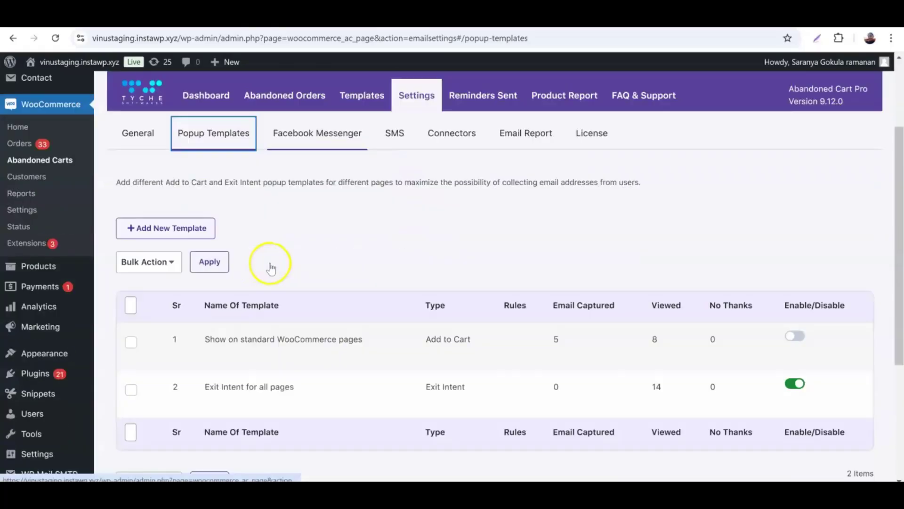
Step: Edit the 'Exit Intent for all pages' template, keeping its type as Exit Intent
mouse_move(225, 387)
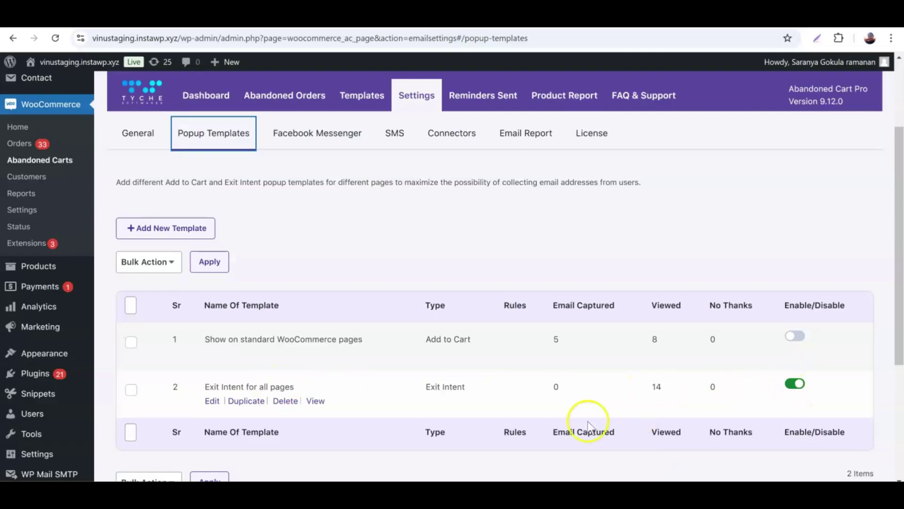
click(213, 401)
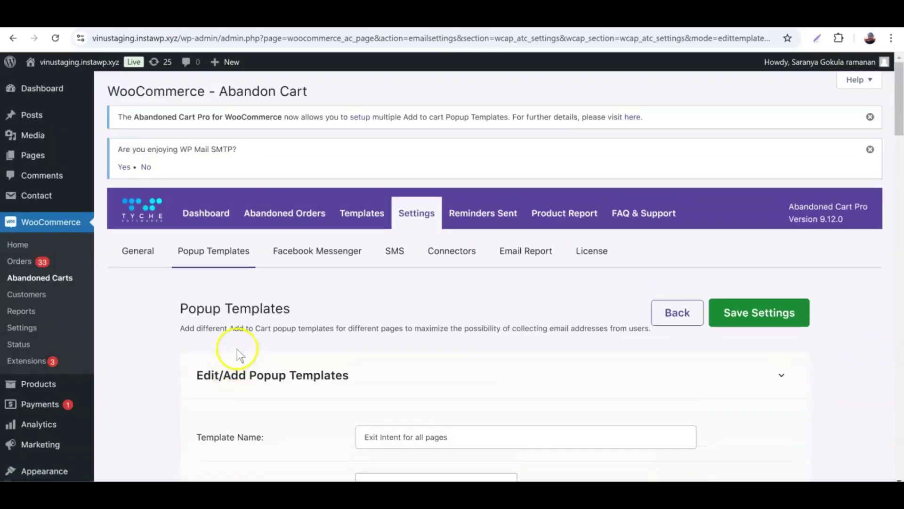
scroll(233, 333, down, 3)
scroll(234, 334, down, 3)
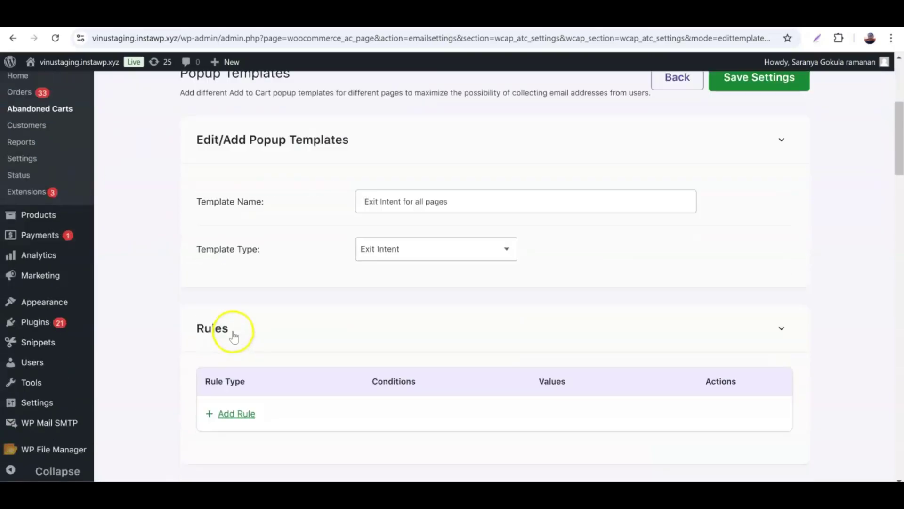
click(419, 259)
click(421, 255)
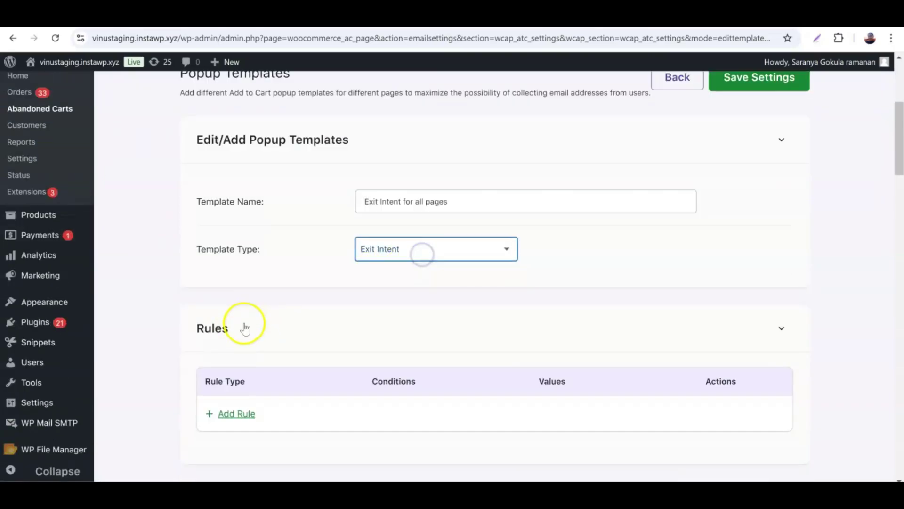
Step: Make the email address mandatory and enable the Exit Intent popup for logged-in users
scroll(243, 328, down, 5)
scroll(244, 327, down, 5)
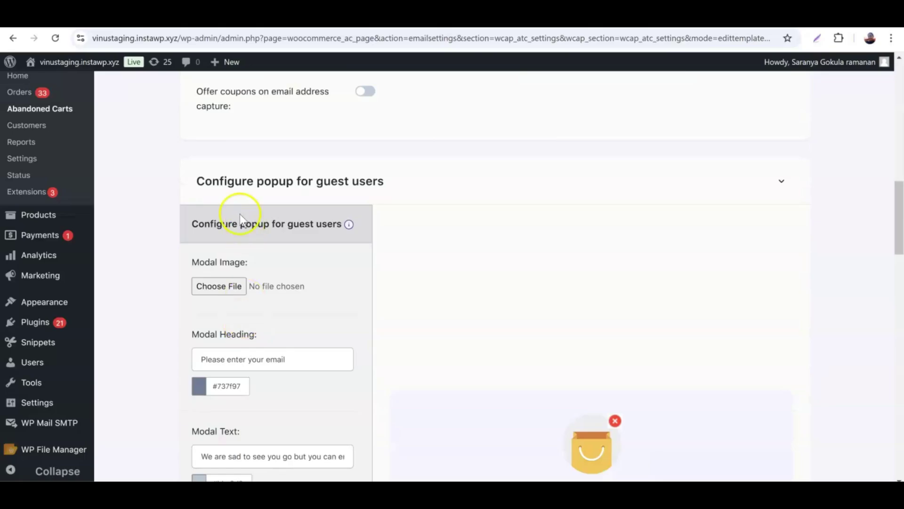
scroll(234, 264, down, 5)
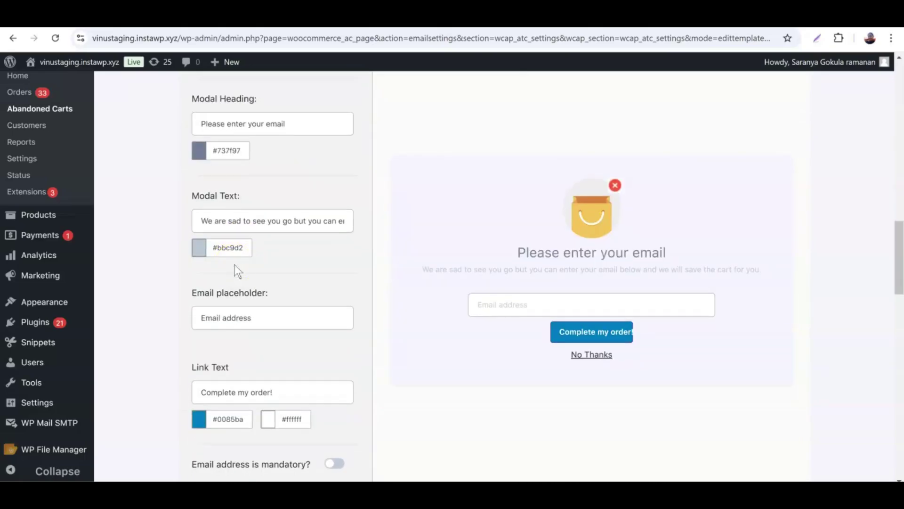
scroll(235, 265, down, 6)
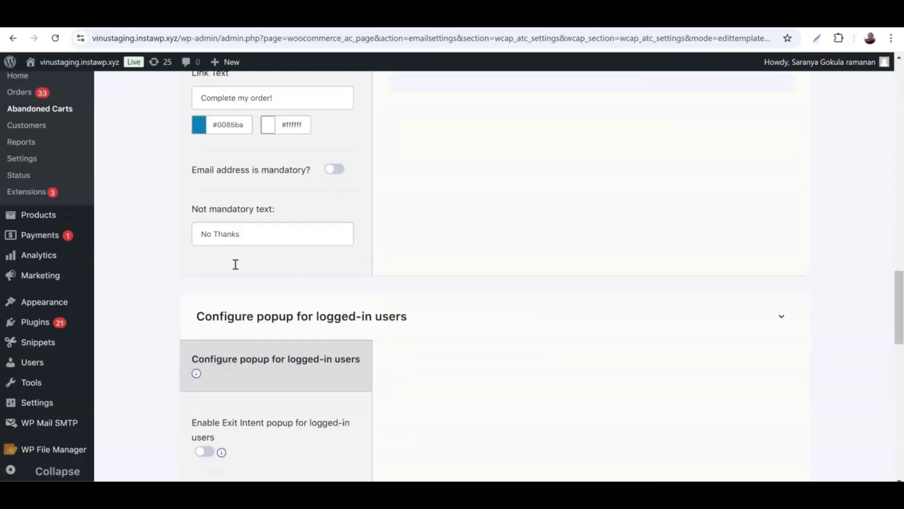
scroll(235, 264, down, 1)
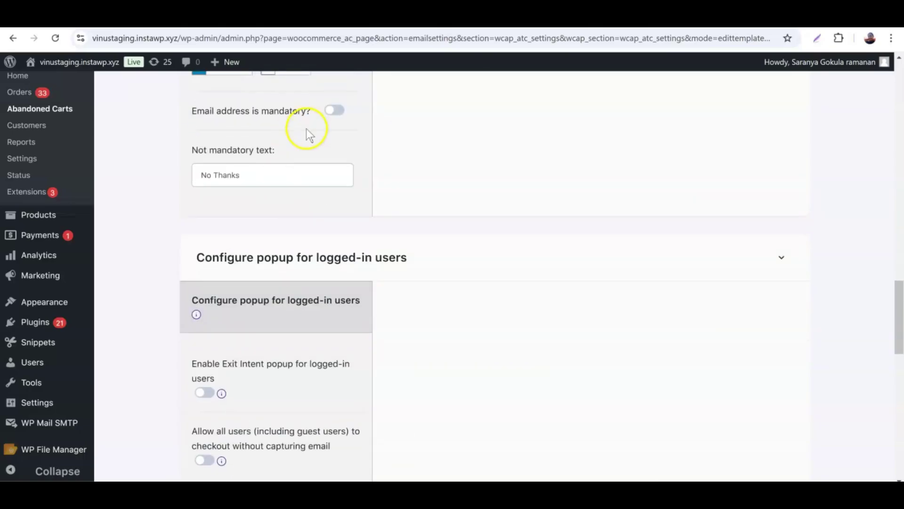
click(342, 115)
scroll(241, 315, down, 1)
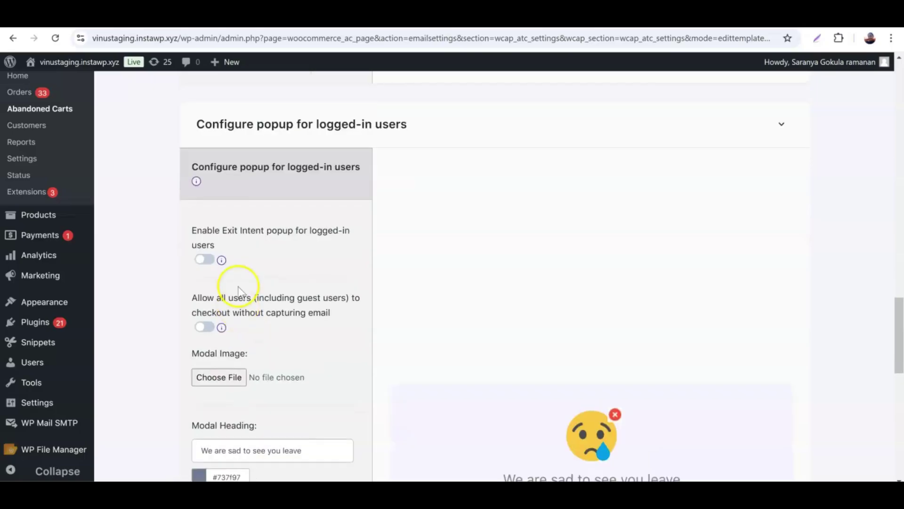
click(204, 260)
Step: Check the redirect URL and save the Exit Intent template settings
scroll(250, 265, down, 3)
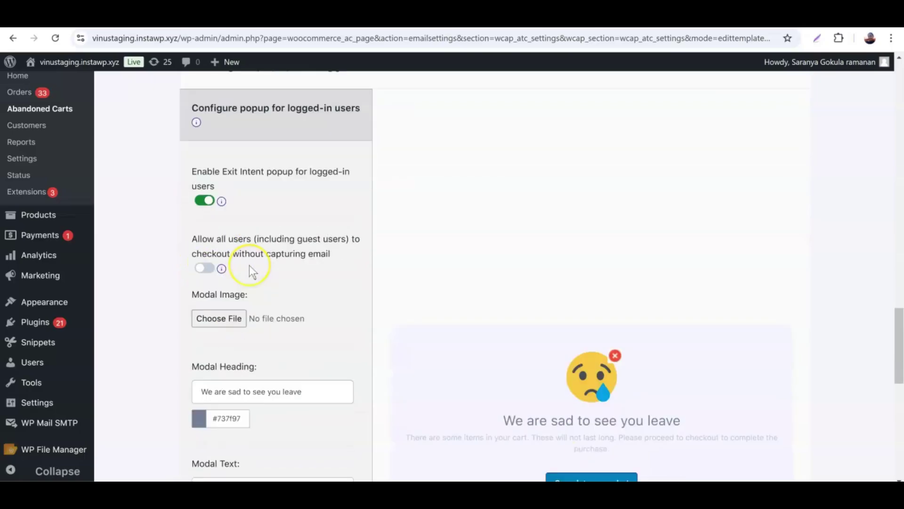
scroll(250, 265, down, 5)
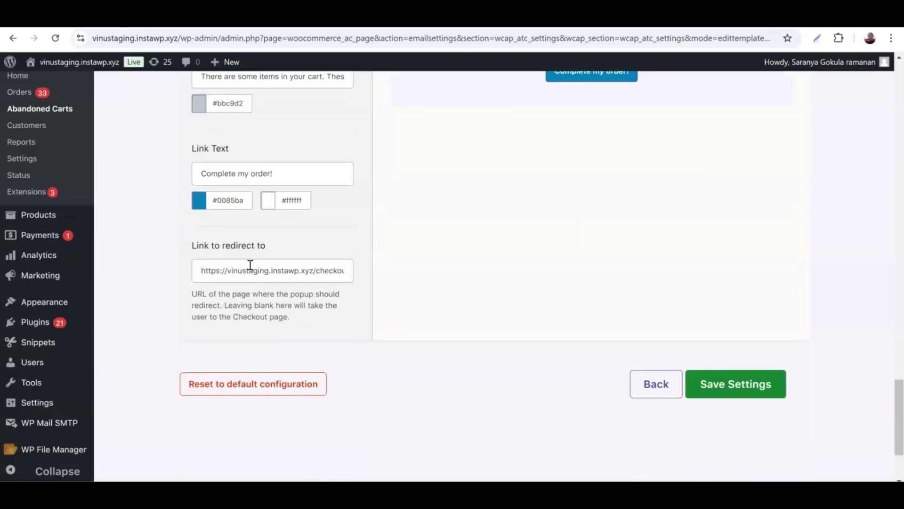
click(209, 272)
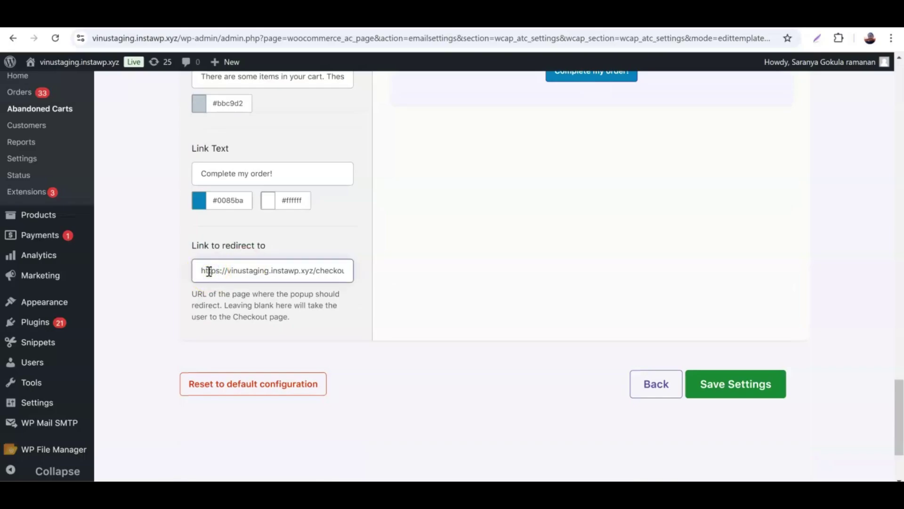
key(End)
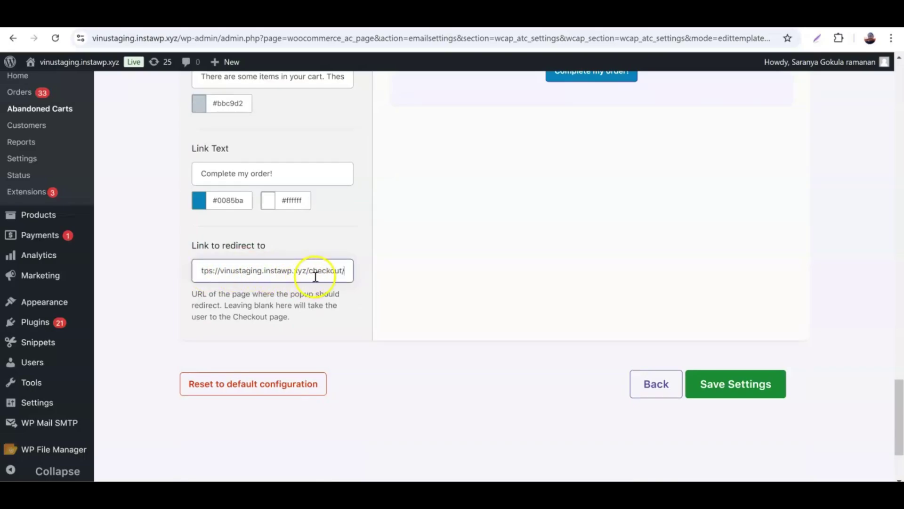
click(722, 385)
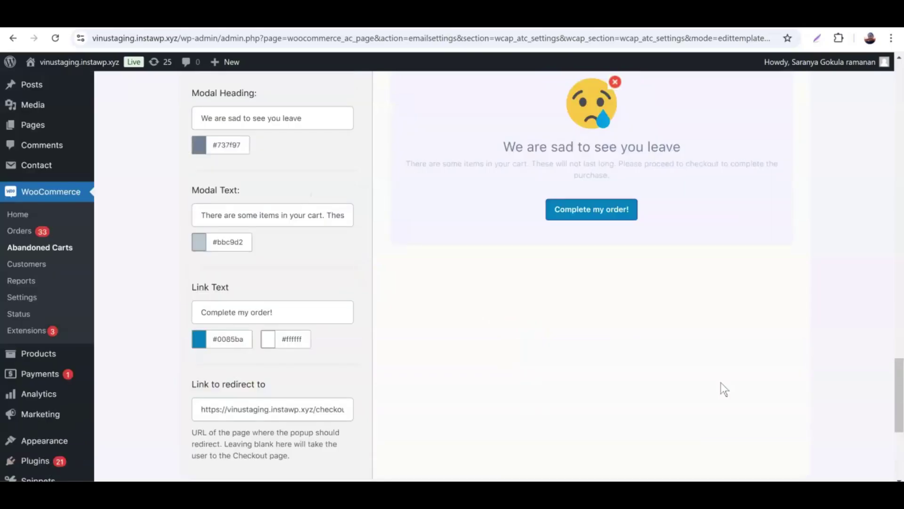
Step: Open the storefront in an incognito window and add the Android SmartPhone 5G to the cart
mouse_move(41, 62)
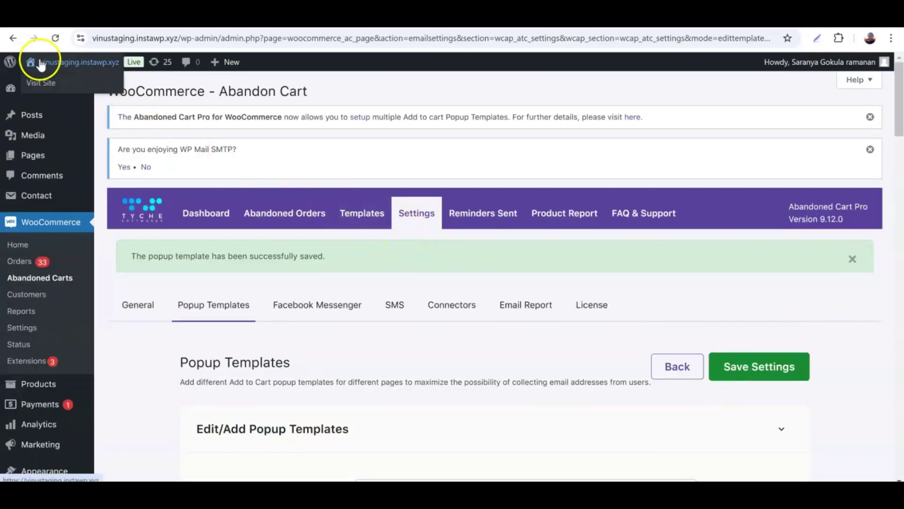
right_click(46, 81)
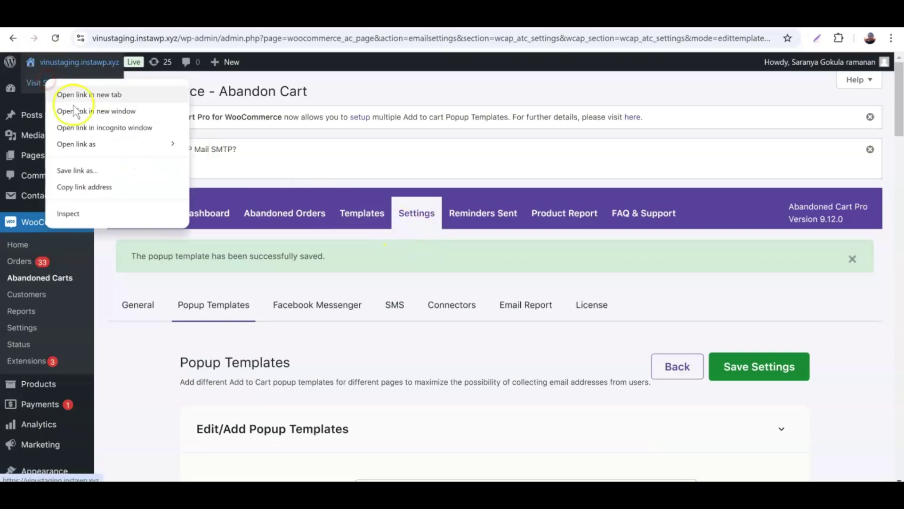
click(91, 126)
scroll(422, 200, down, 5)
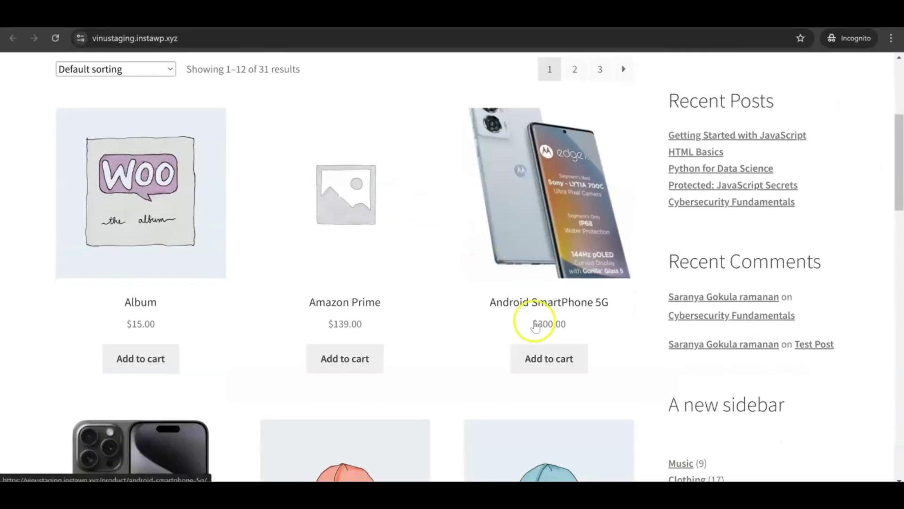
click(559, 358)
Step: View the cart and proceed to the checkout page
click(591, 361)
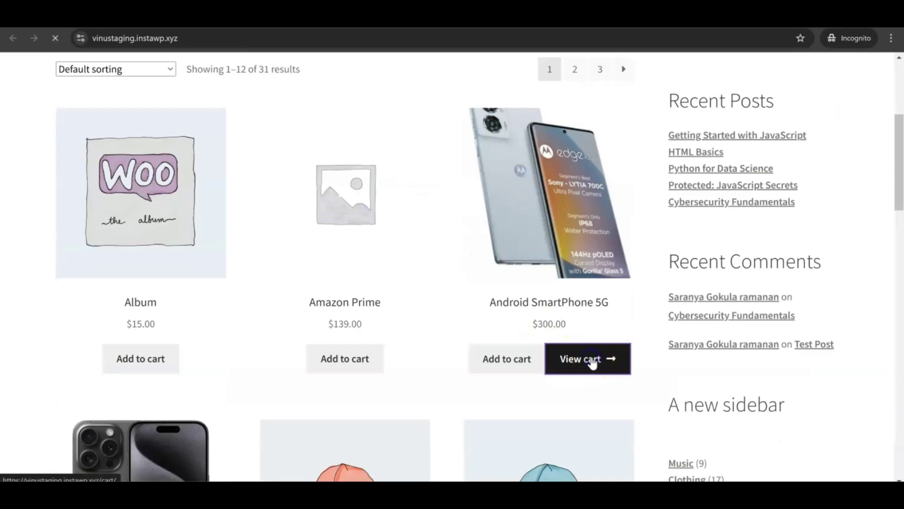
scroll(484, 316, down, 5)
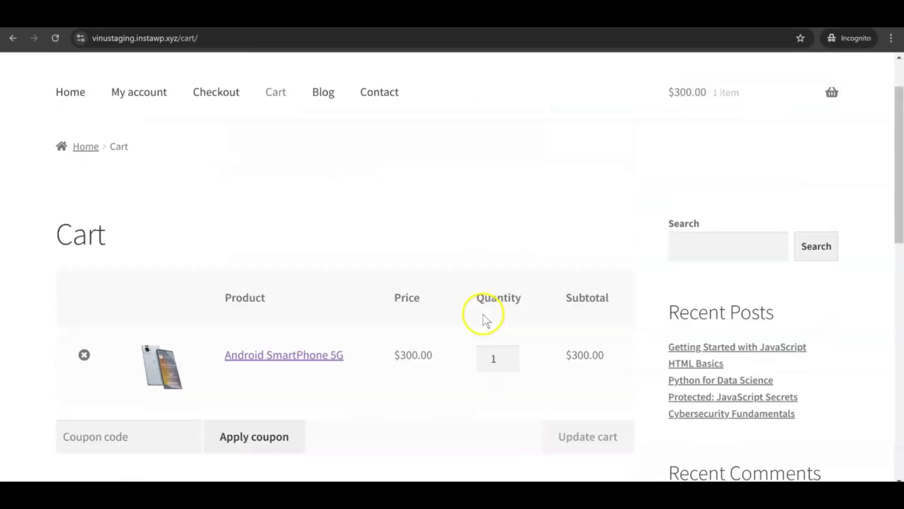
scroll(482, 314, down, 5)
click(507, 418)
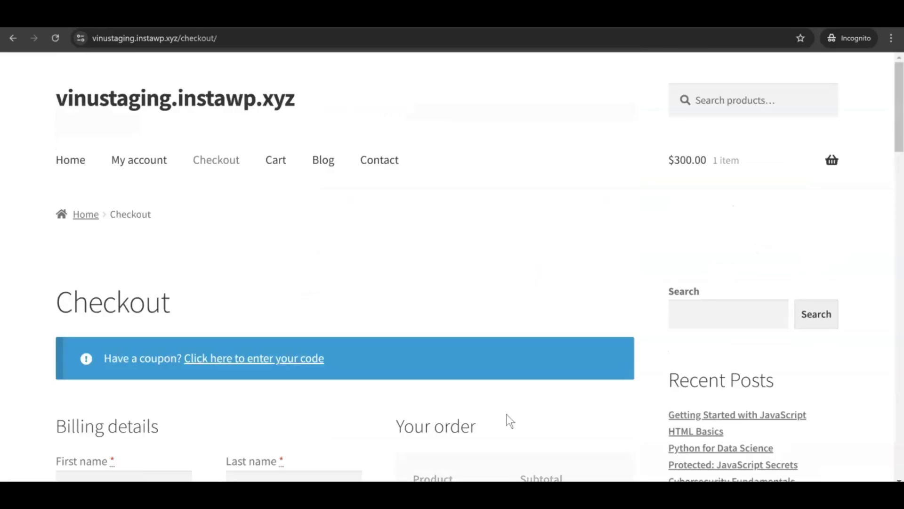
scroll(501, 379, down, 5)
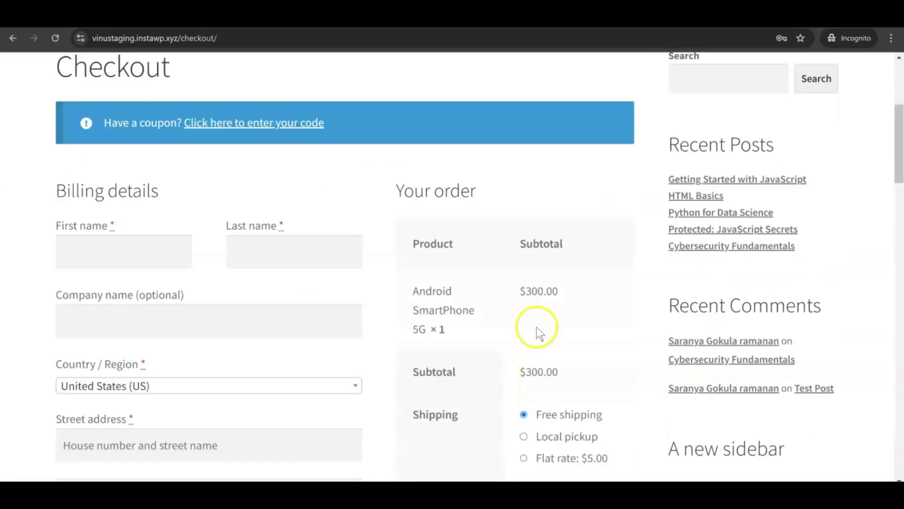
mouse_move(858, 40)
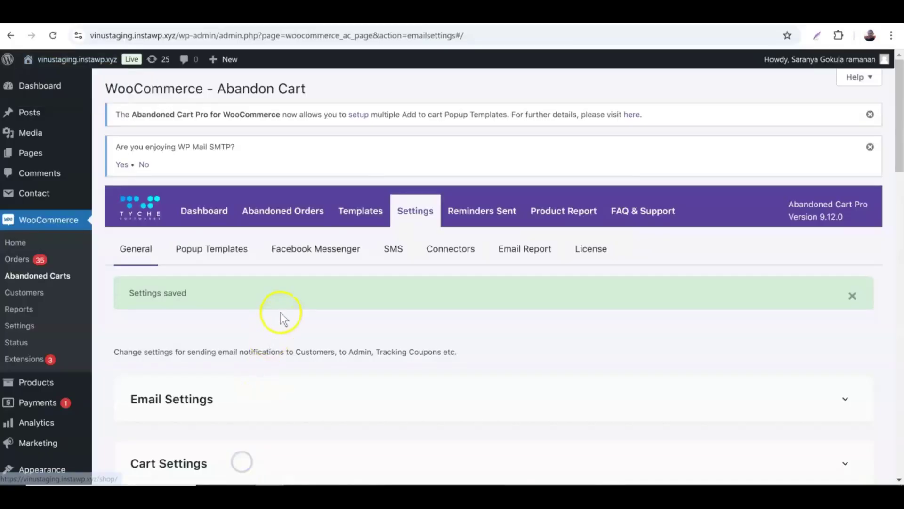
Step: Set GDPR Compliance Type to Opt In to Cart Tracking and save
scroll(283, 318, down, 10)
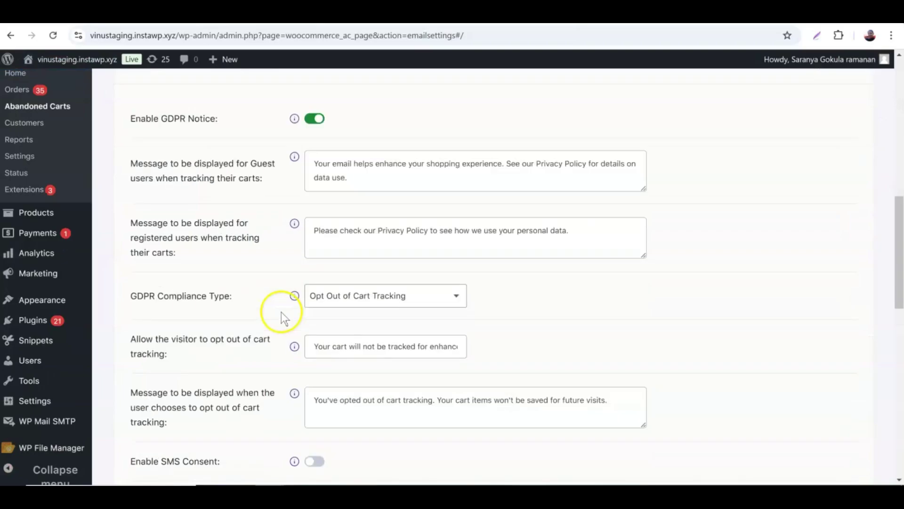
click(351, 302)
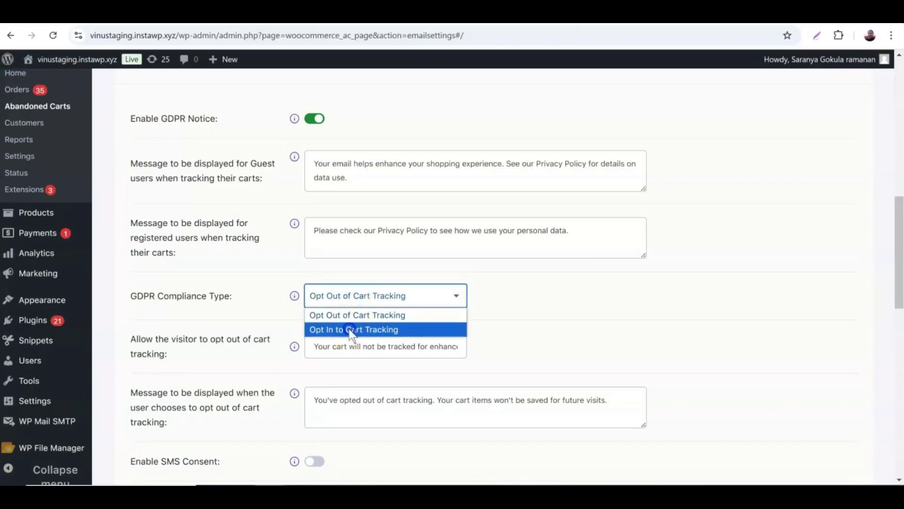
click(351, 330)
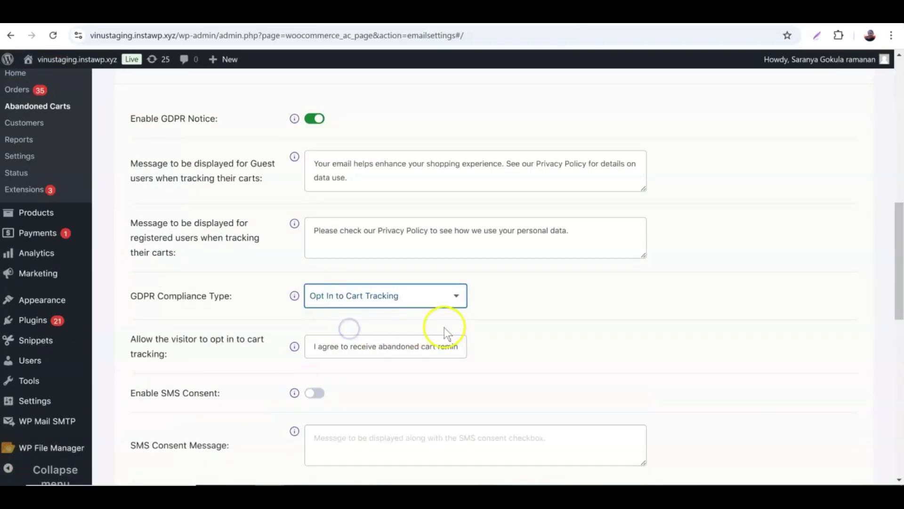
scroll(444, 327, down, 4)
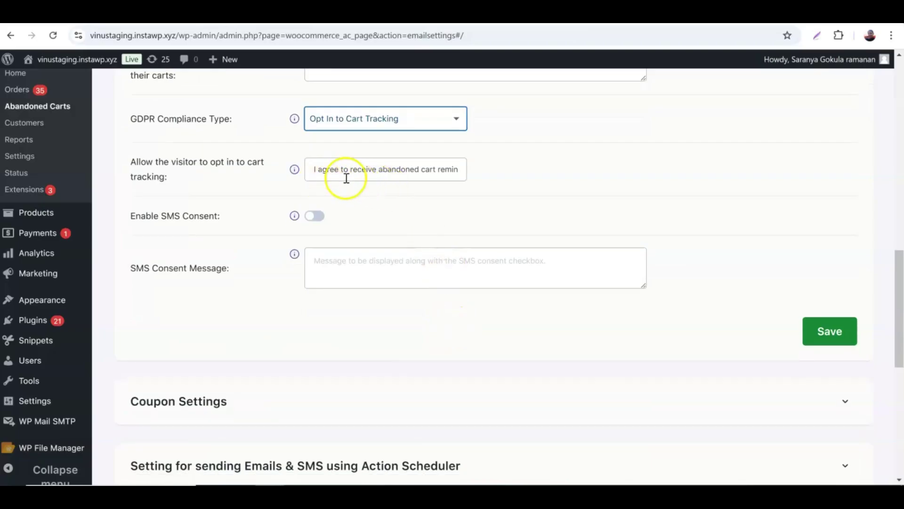
click(809, 334)
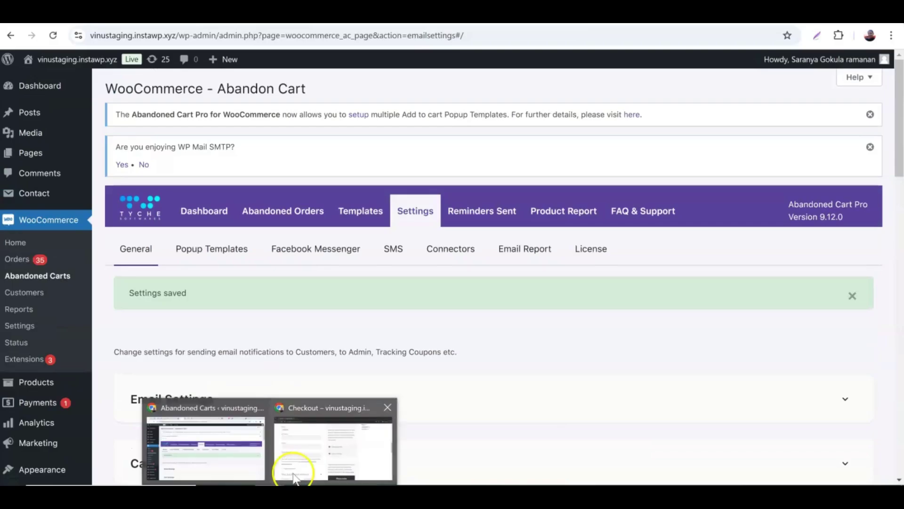
Step: Reload the incognito checkout and tick the consent box for abandoned cart reminder emails
click(304, 453)
click(58, 43)
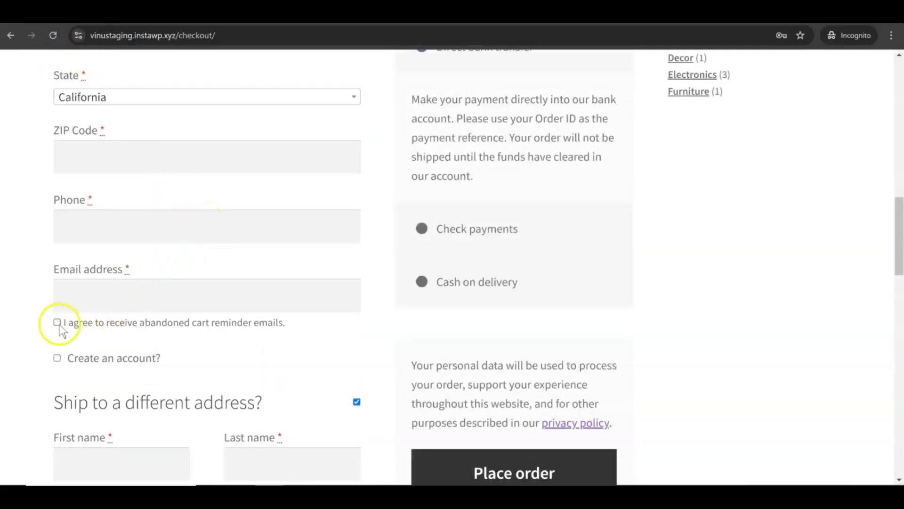
click(57, 323)
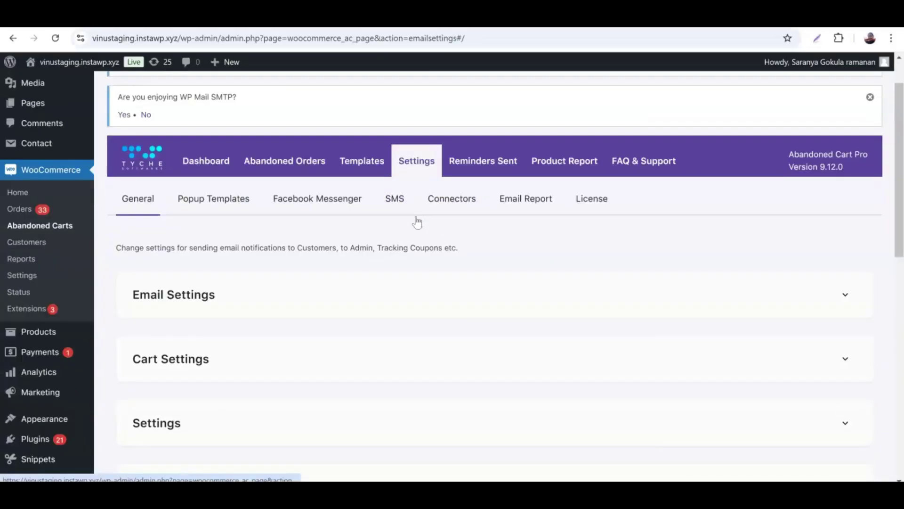
Step: Switch on 'Email admin on cart abandonment' in the Email Settings section and save
scroll(410, 212, down, 3)
click(409, 167)
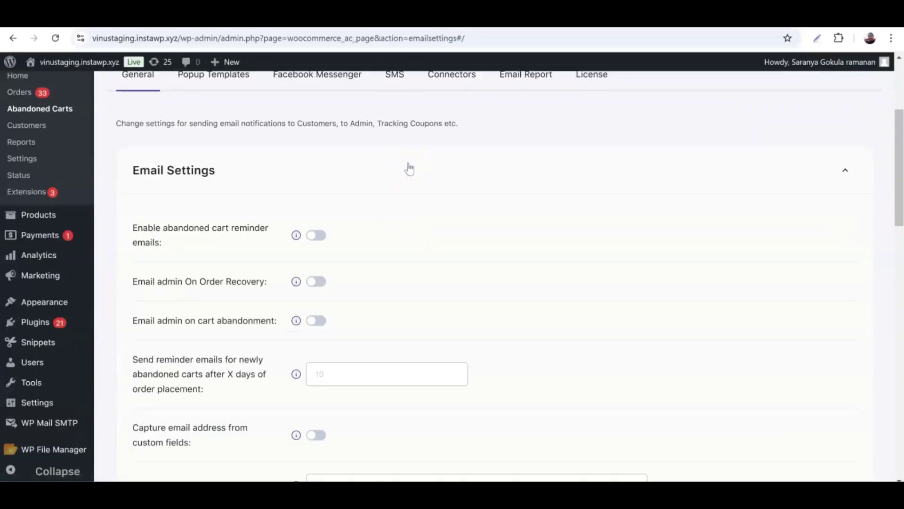
click(321, 323)
scroll(376, 325, down, 1)
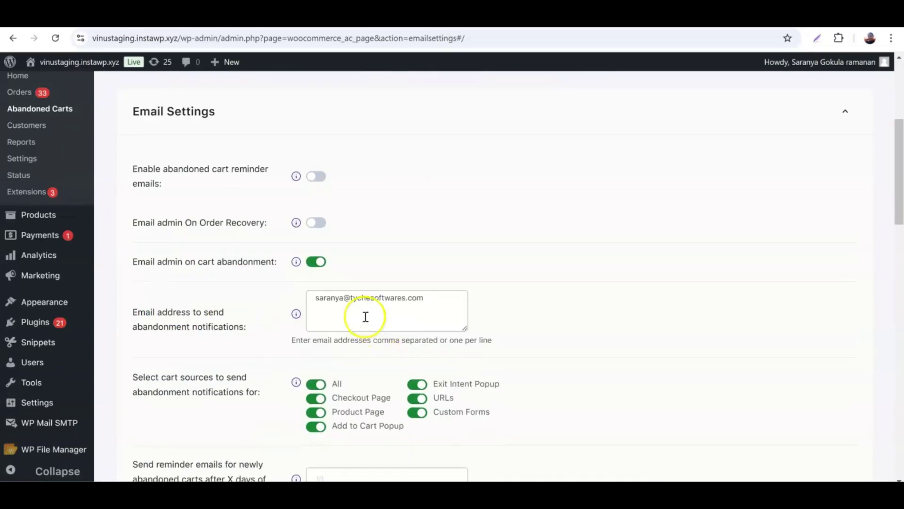
scroll(410, 311, down, 1)
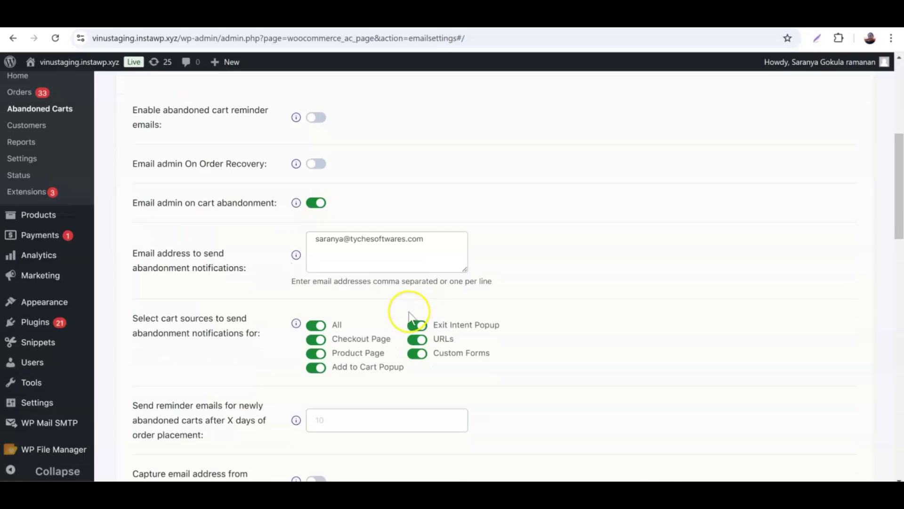
scroll(408, 315, down, 3)
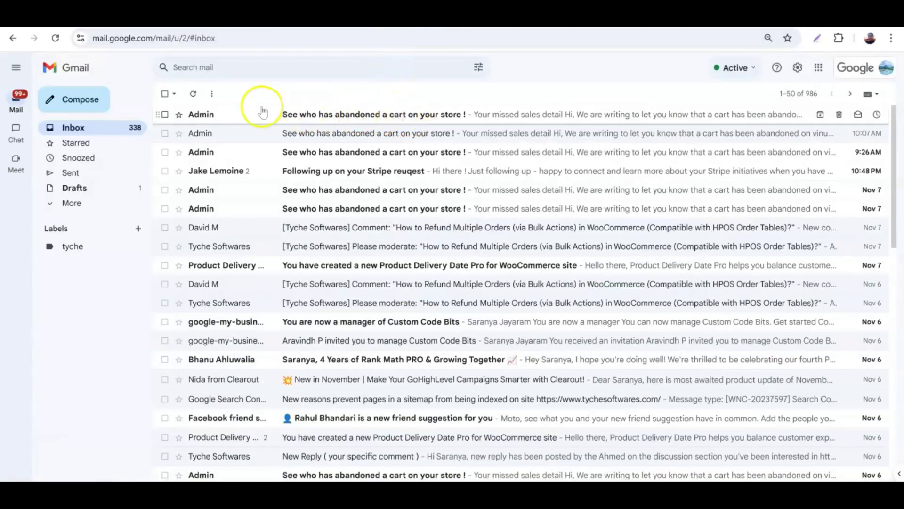
Step: Open the top 'See who has abandoned a cart on your store !' email and review its cart details
click(382, 116)
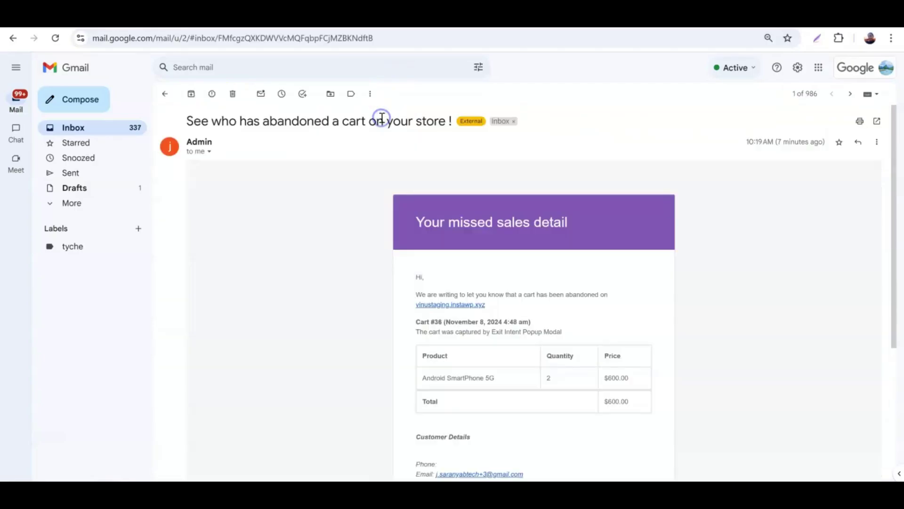
scroll(390, 142, down, 1)
scroll(390, 142, down, 1)
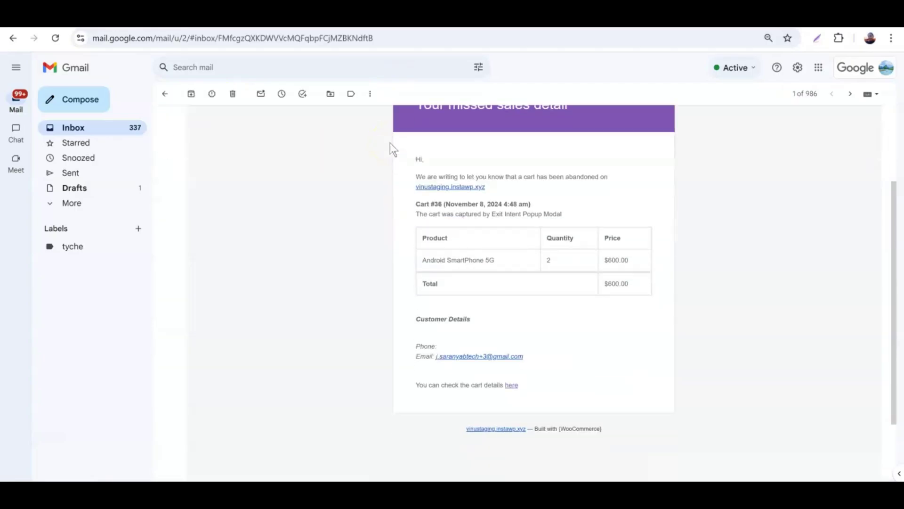
scroll(390, 143, up, 1)
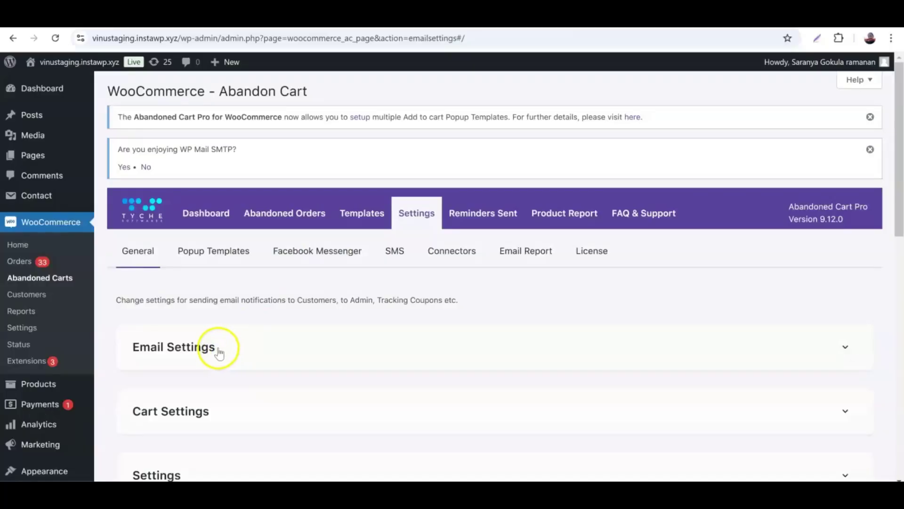
Step: Enable 'Email admin On Order Recovery' under Email Settings, save, and review the recovered-order email
click(217, 349)
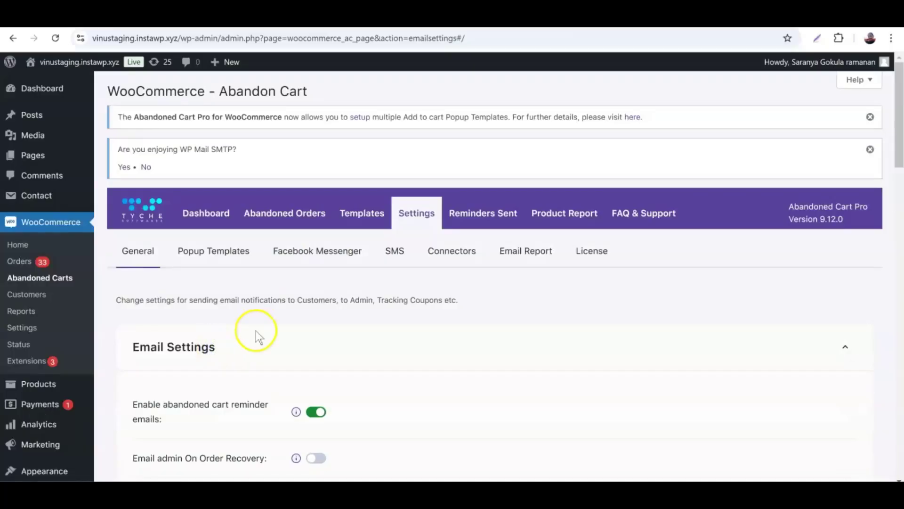
scroll(255, 331, down, 4)
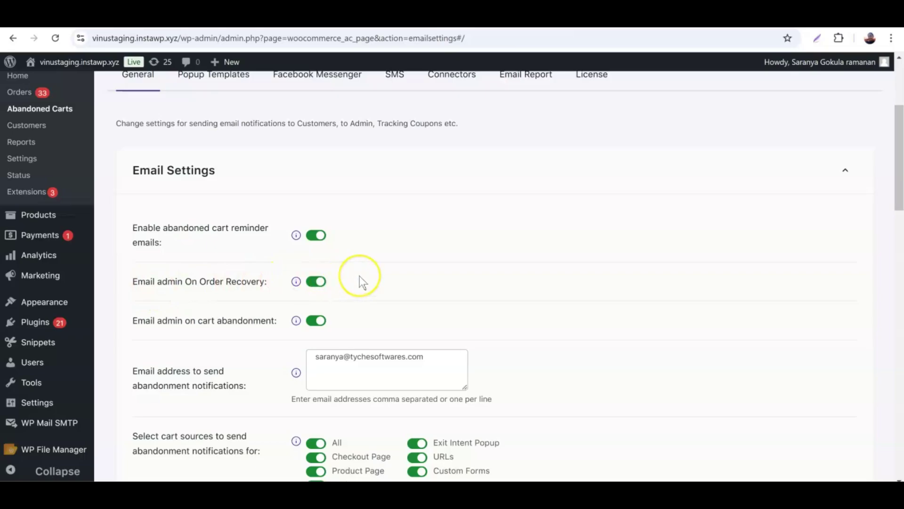
scroll(360, 276, down, 4)
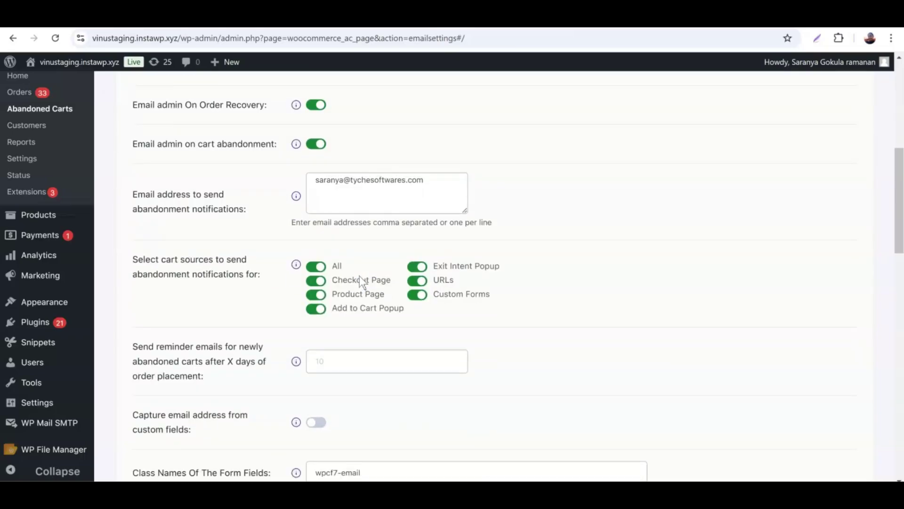
scroll(360, 275, down, 4)
scroll(685, 373, down, 4)
click(831, 309)
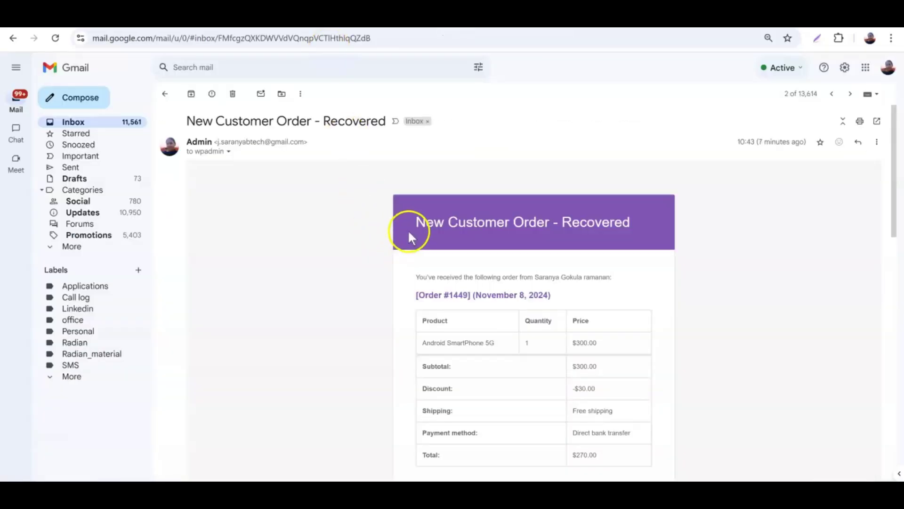
scroll(458, 232, down, 4)
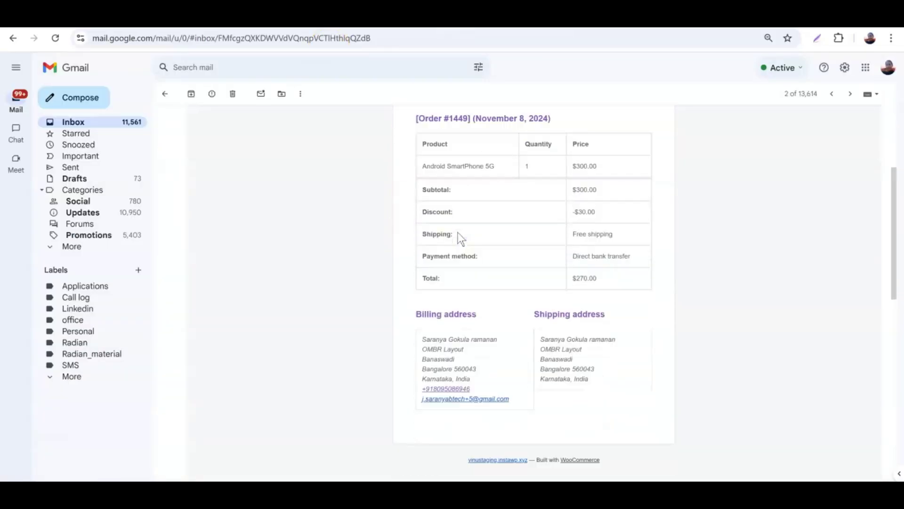
scroll(458, 233, up, 1)
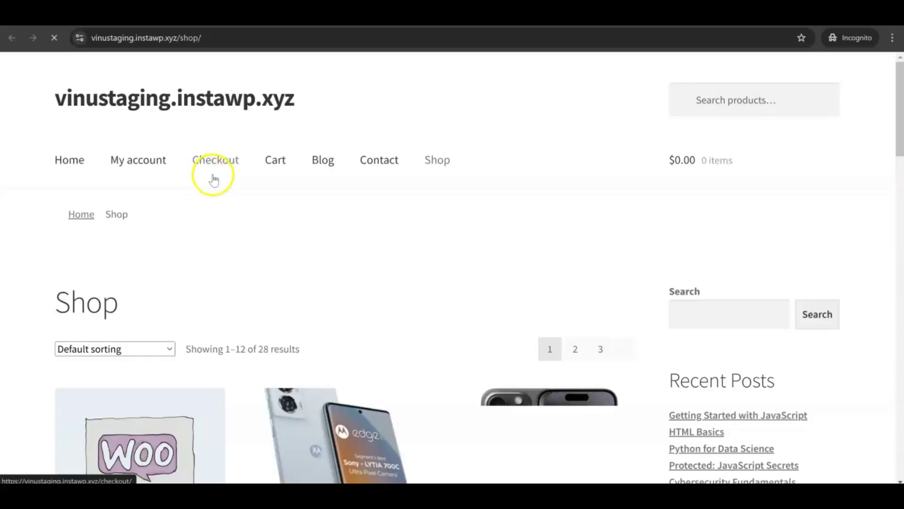
Step: Enter an email in the popup, add the Android SmartPhone 5G, and check the $30.00 coupon in the cart totals
scroll(292, 204, down, 7)
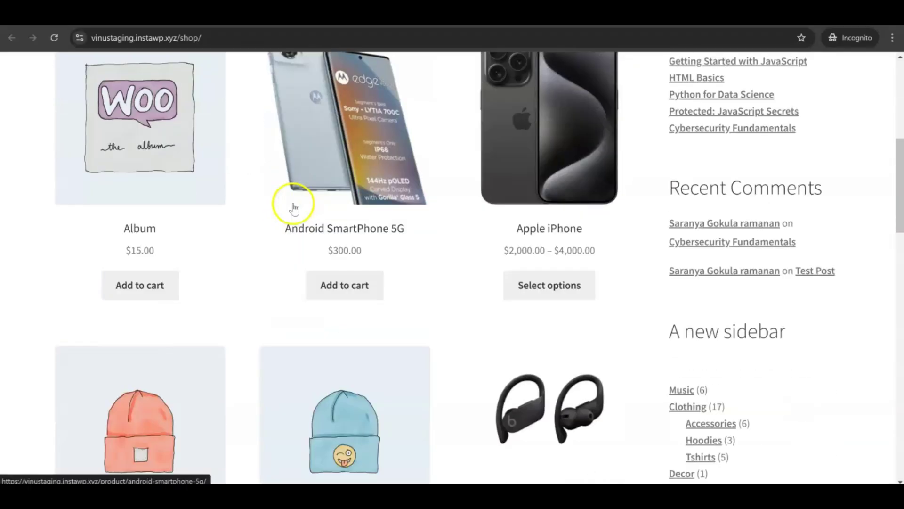
click(338, 279)
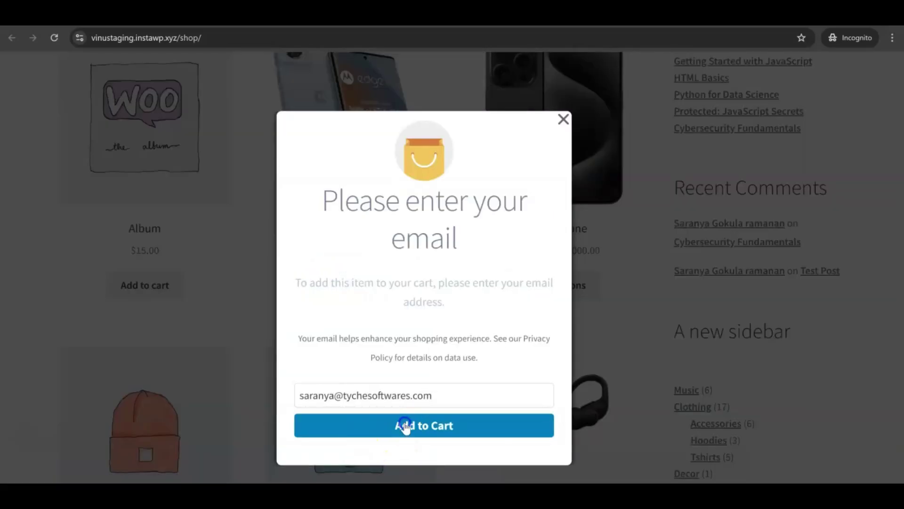
scroll(406, 429, down, 1)
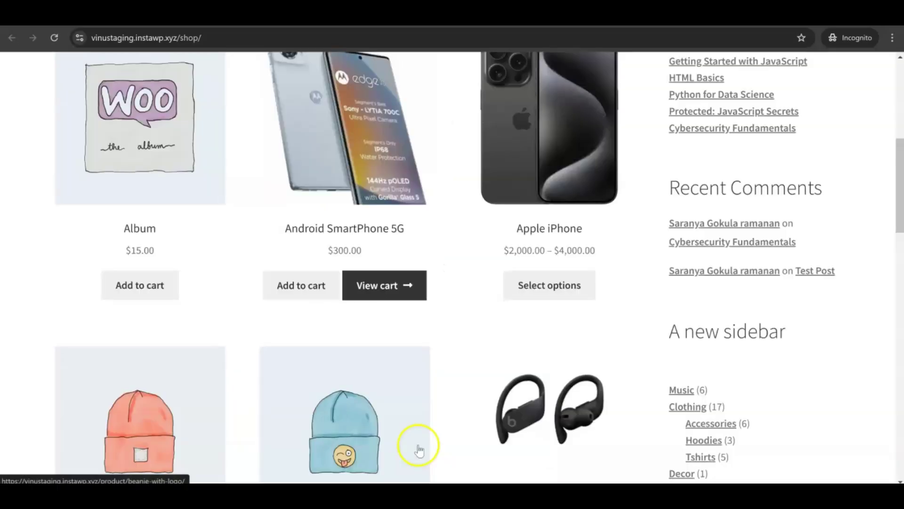
click(387, 289)
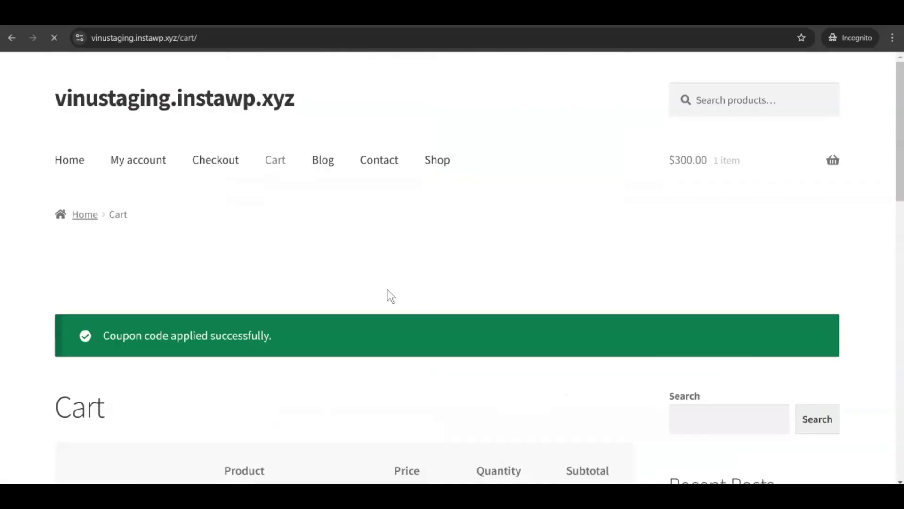
scroll(388, 289, down, 8)
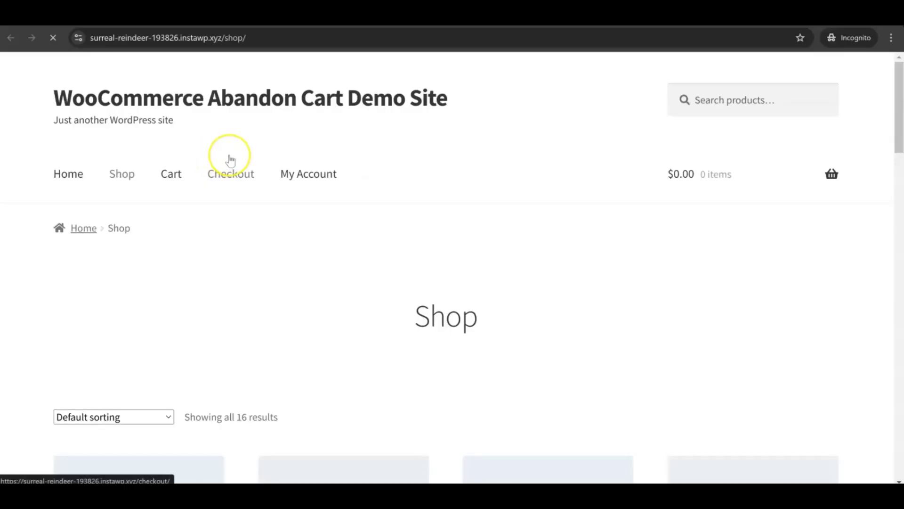
Step: Add the Beanie to the cart and view the cart
scroll(231, 160, down, 5)
scroll(230, 161, down, 4)
click(343, 322)
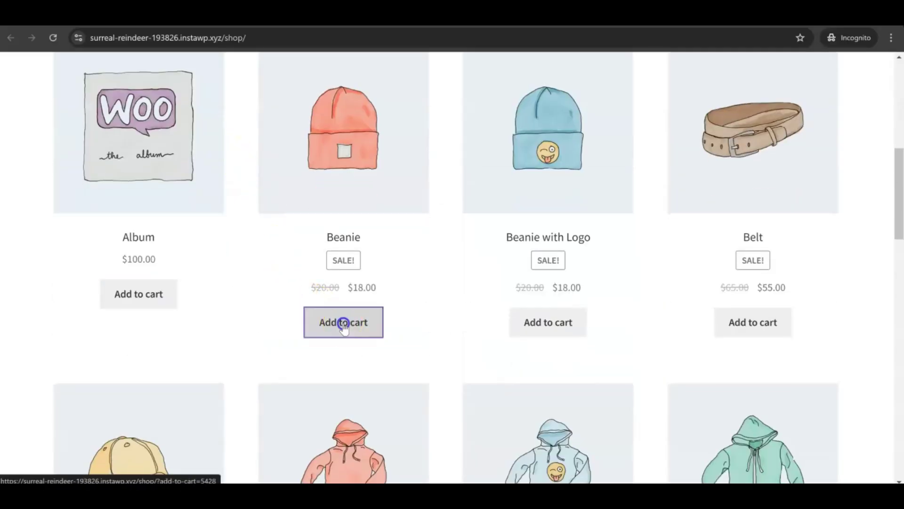
click(390, 325)
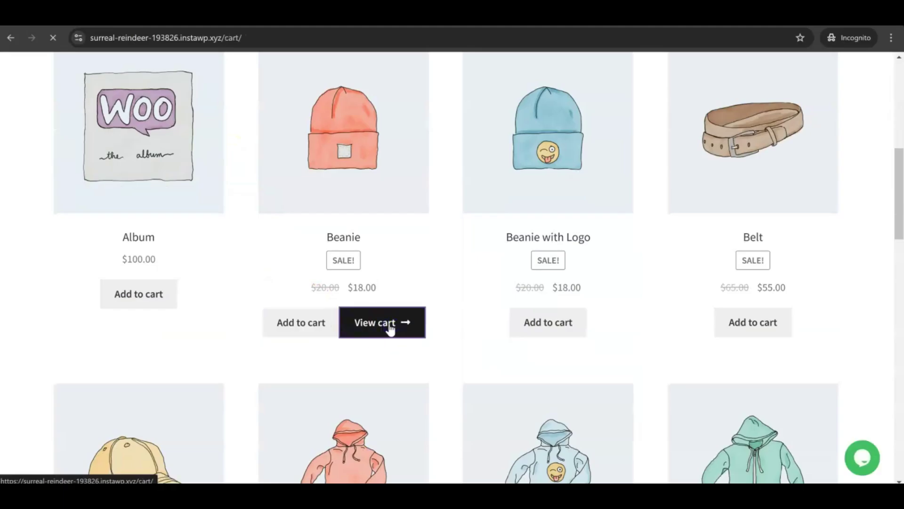
scroll(391, 323, down, 5)
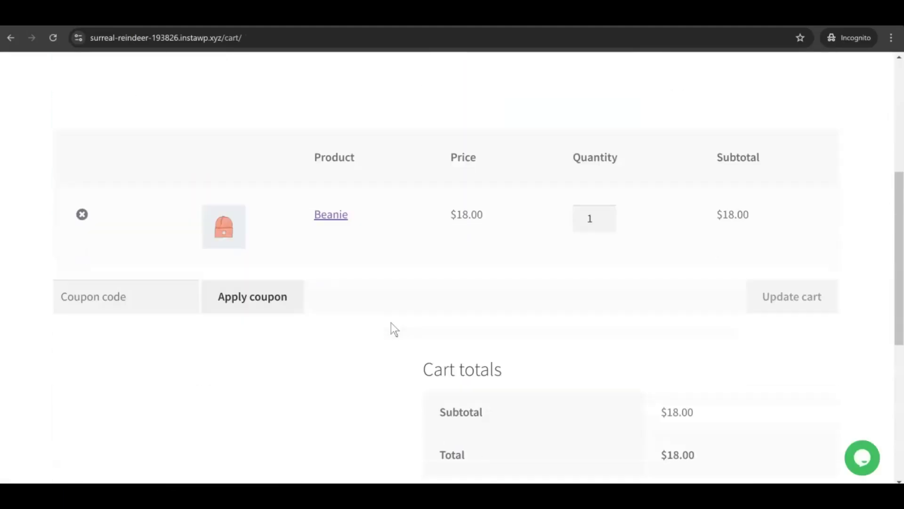
scroll(390, 323, down, 3)
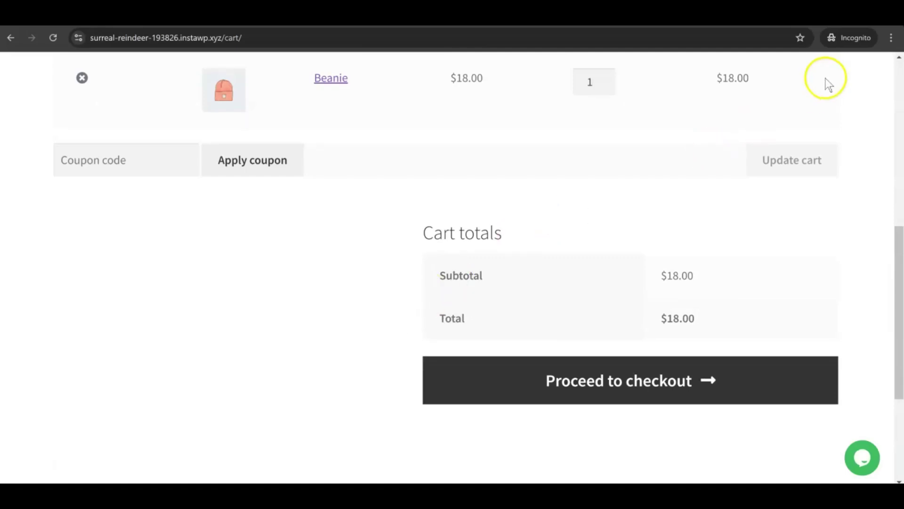
Step: Submit an email in the exit-intent popup, then view the 'You left items in cart!' reminder email
mouse_move(831, 52)
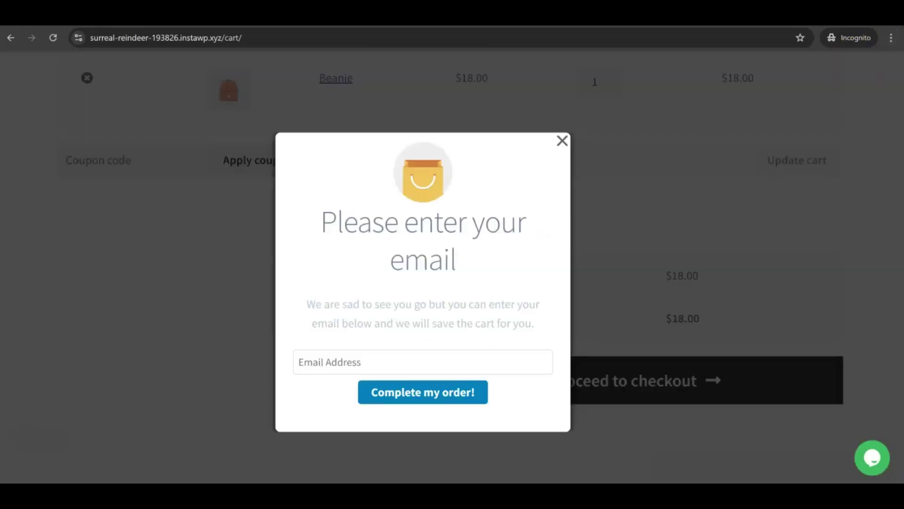
click(366, 361)
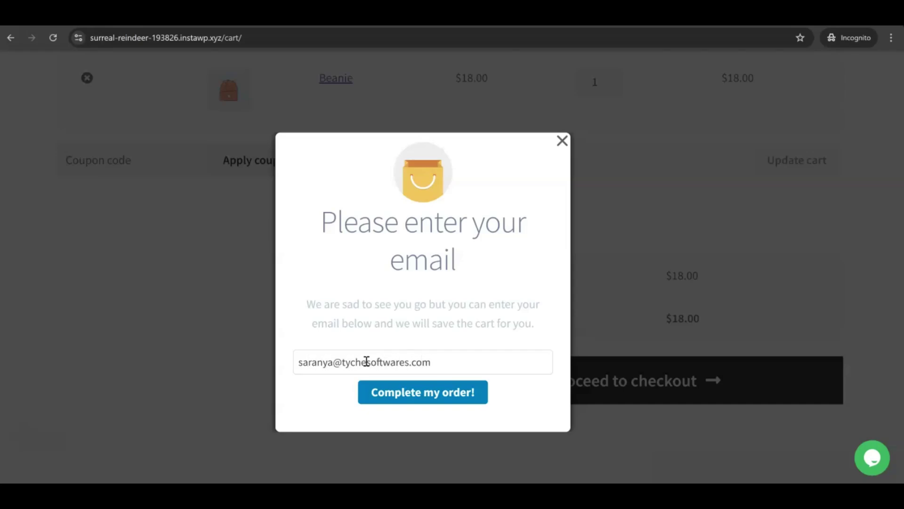
click(410, 393)
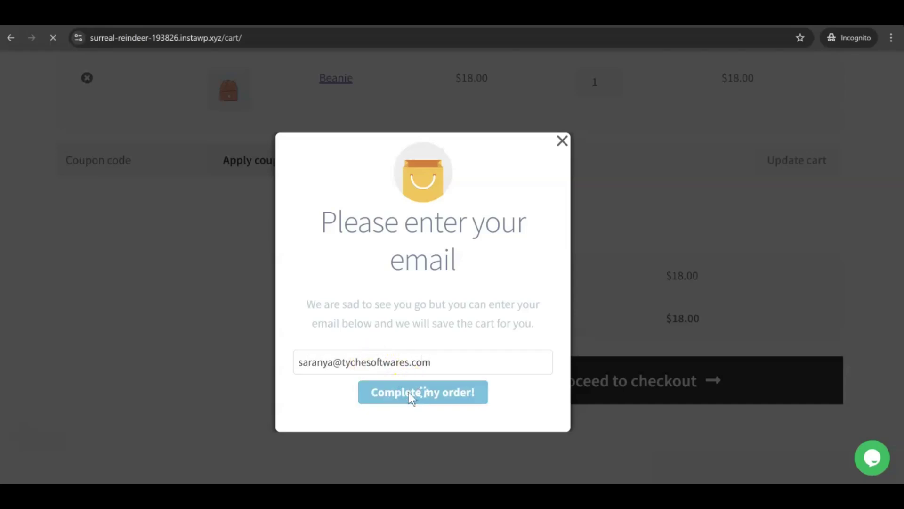
scroll(405, 366, down, 5)
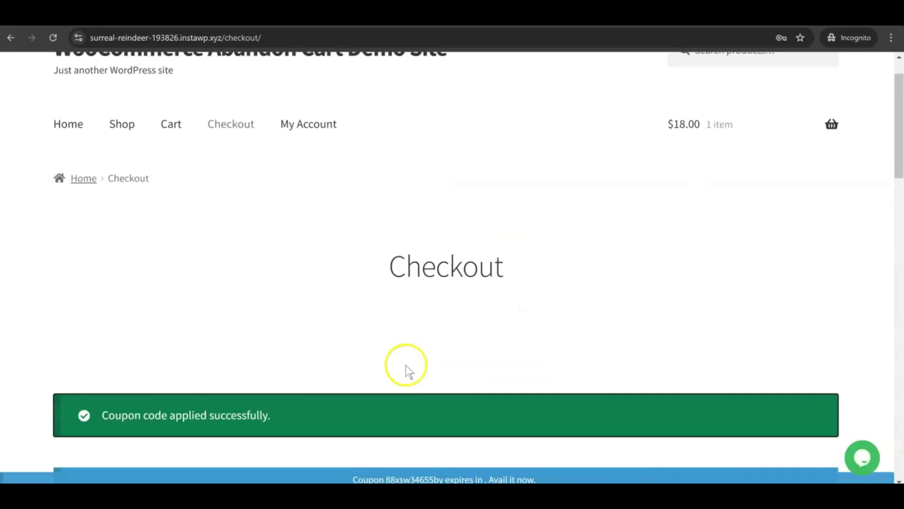
scroll(407, 370, down, 5)
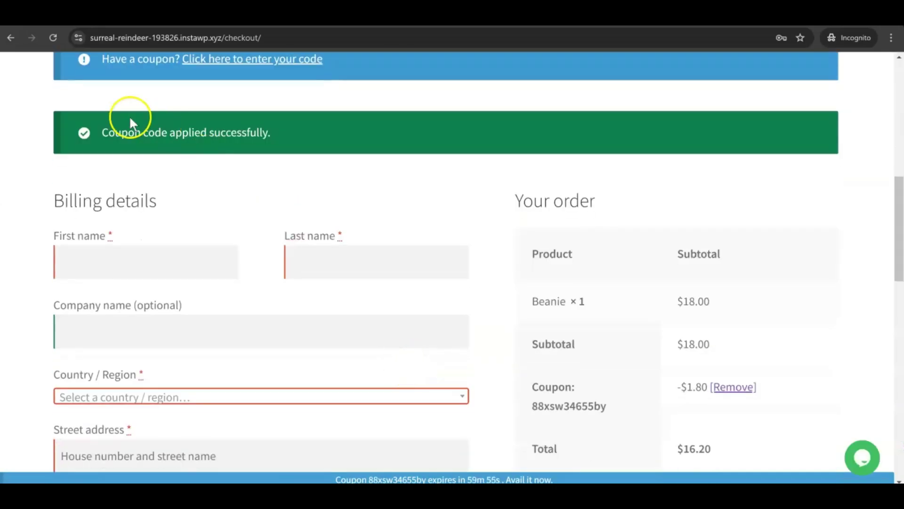
scroll(411, 221, down, 3)
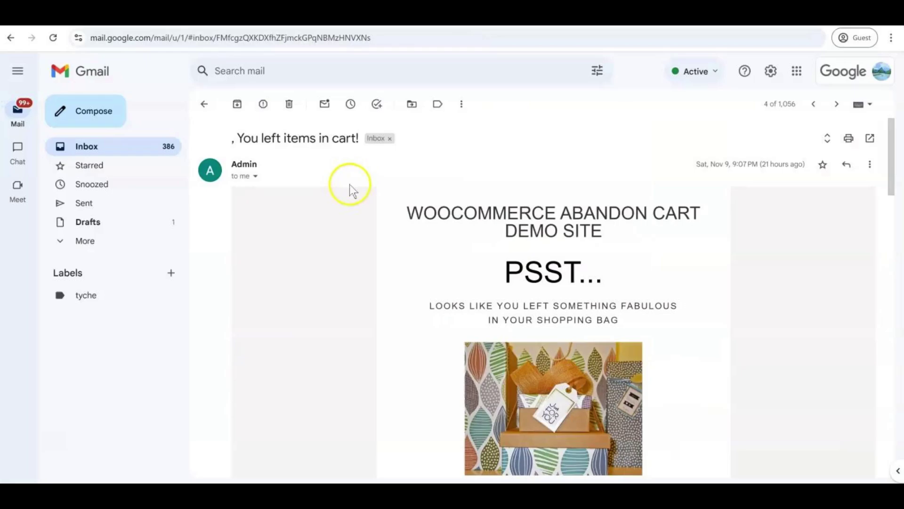
scroll(370, 188, down, 10)
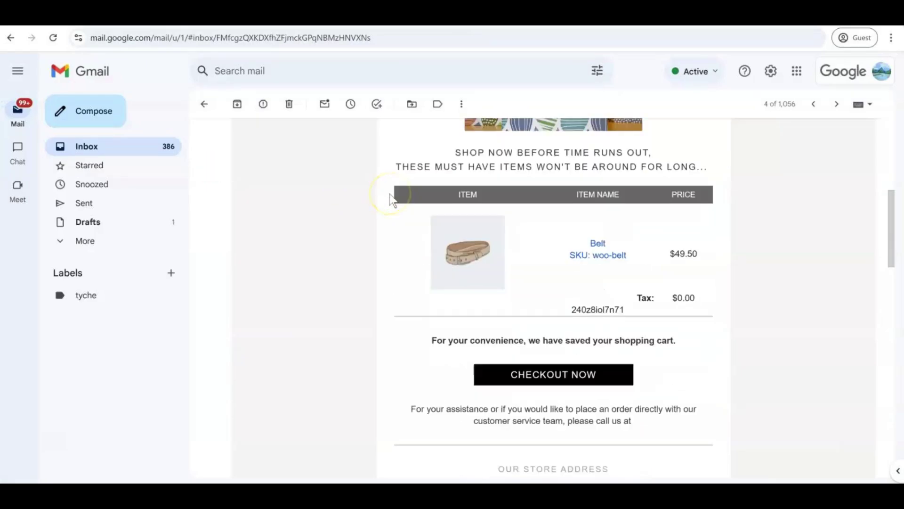
scroll(394, 200, down, 1)
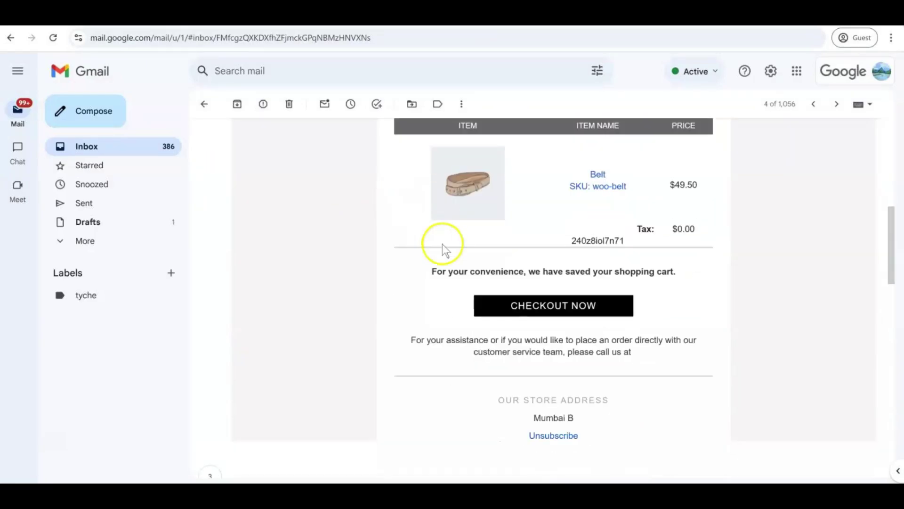
click(547, 306)
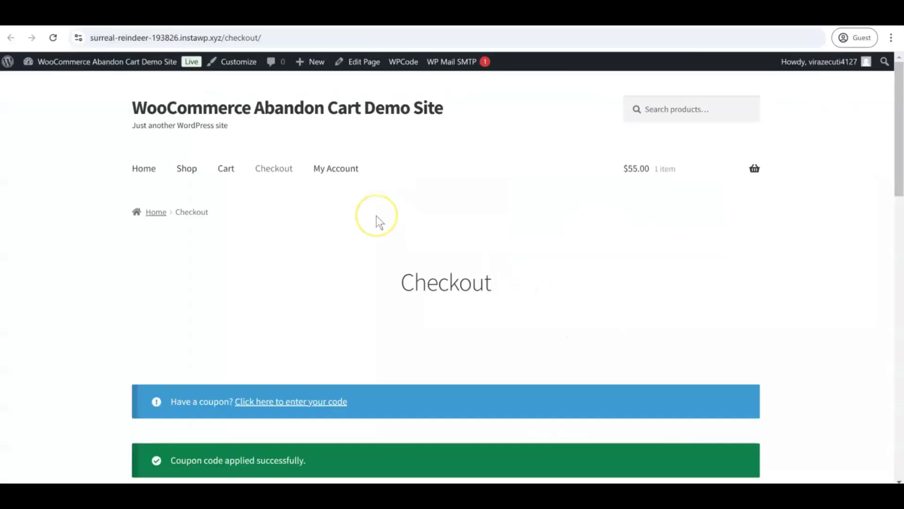
scroll(377, 216, down, 3)
scroll(377, 215, down, 1)
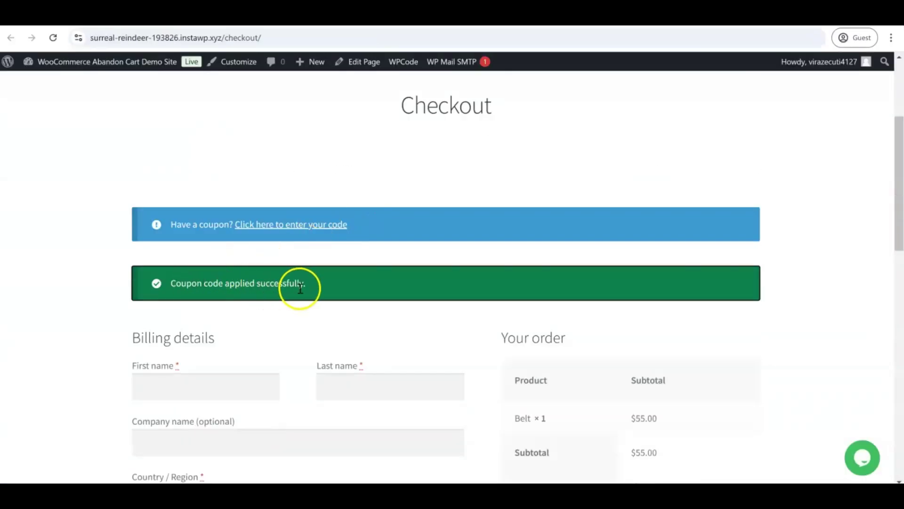
scroll(366, 258, down, 2)
scroll(366, 258, down, 3)
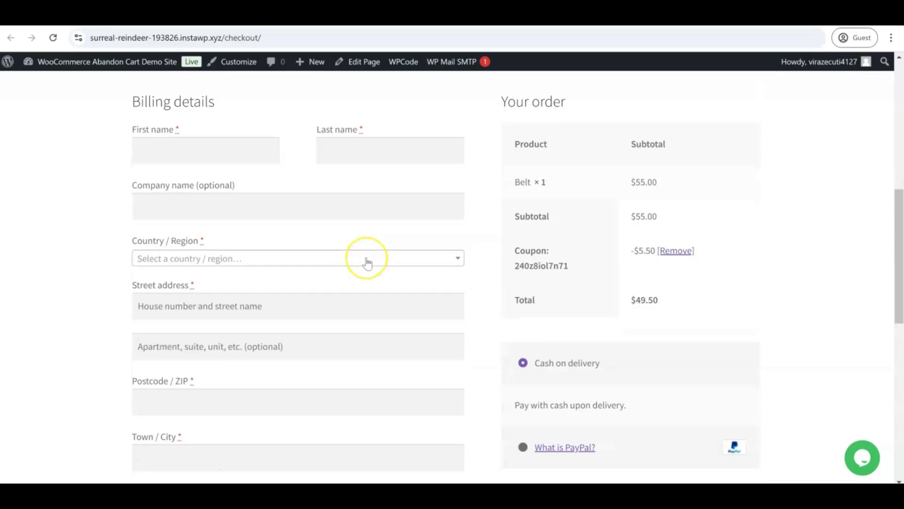
scroll(367, 263, down, 1)
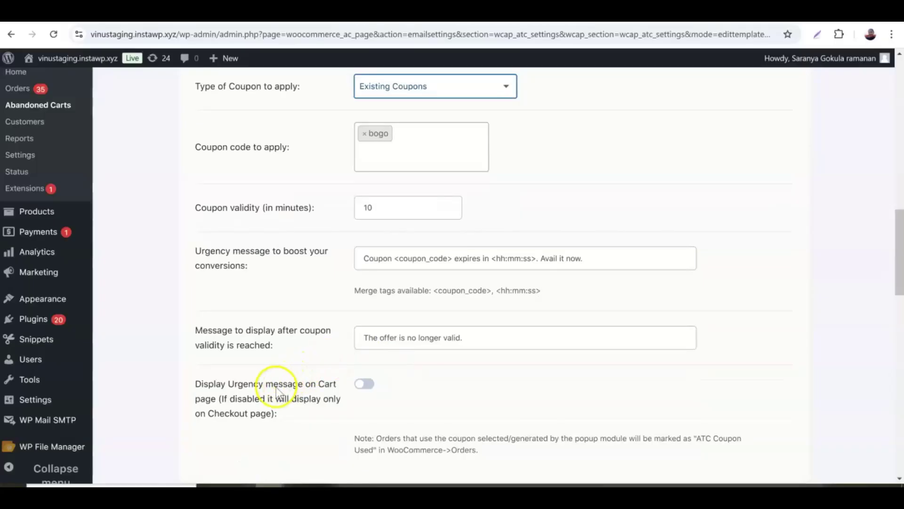
Step: Switch on 'Display Urgency message on Cart page' and save the settings
click(376, 382)
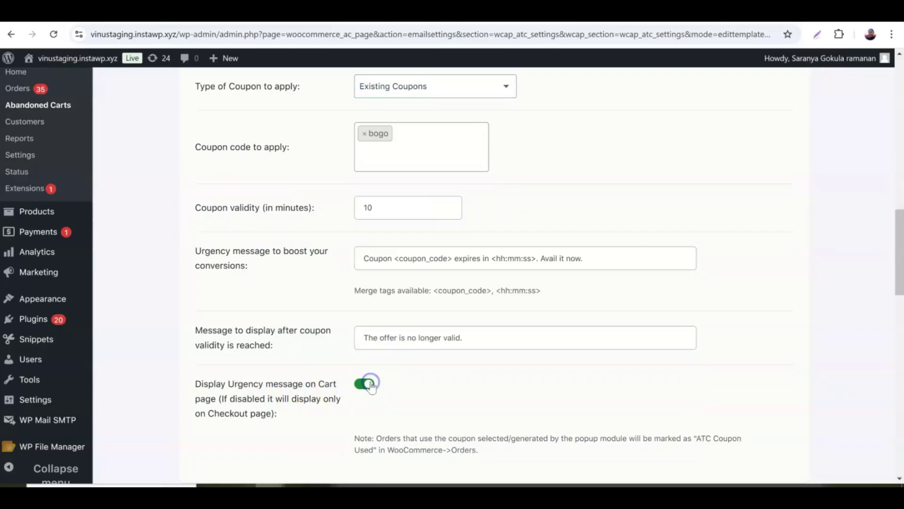
scroll(396, 374, down, 3)
scroll(395, 372, down, 10)
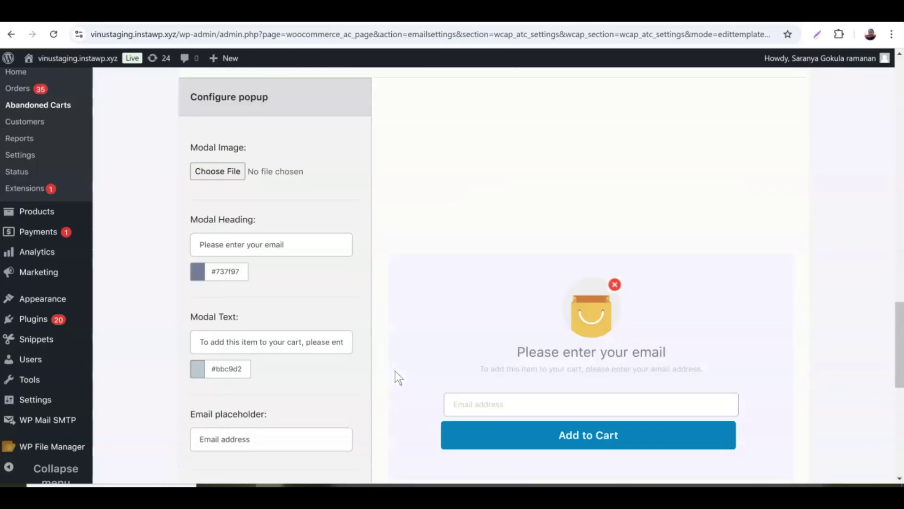
scroll(395, 366, down, 2)
click(410, 367)
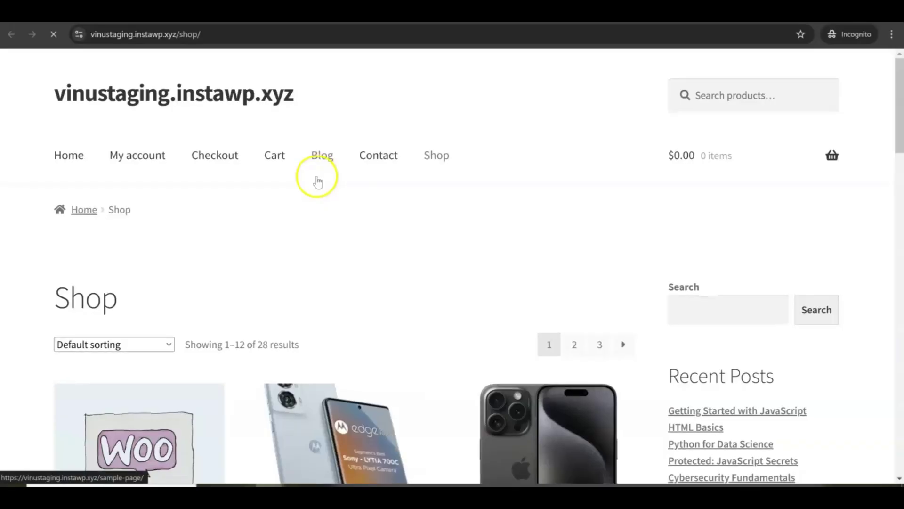
Step: Add the Android SmartPhone 5G to the cart, giving an email in the popup
scroll(318, 181, down, 7)
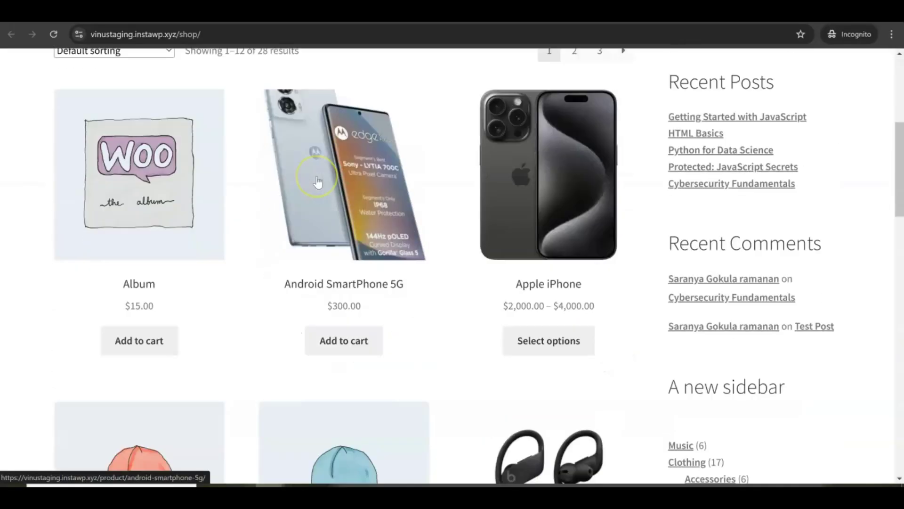
scroll(311, 222, down, 1)
click(340, 281)
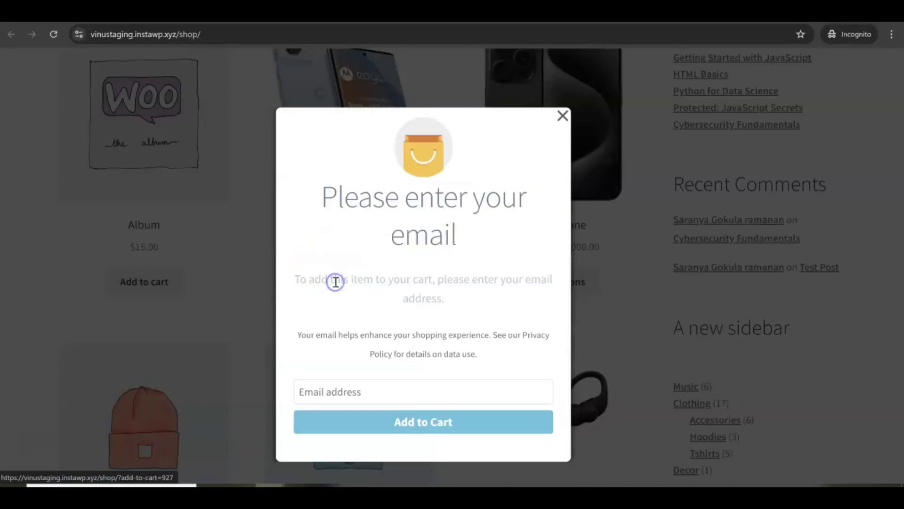
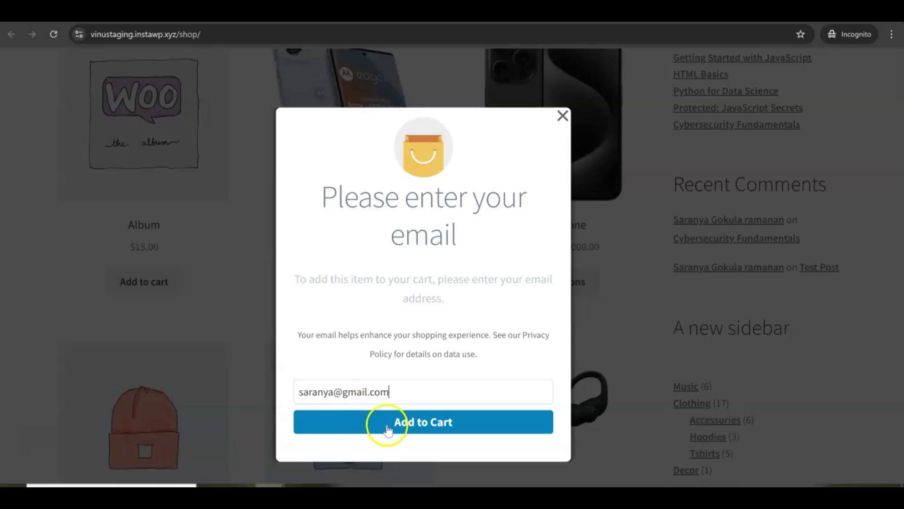
click(387, 429)
click(390, 426)
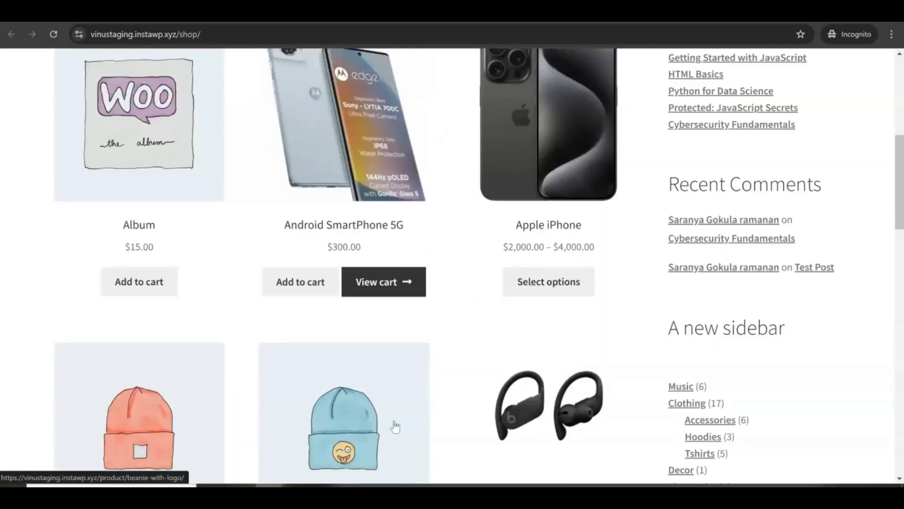
Step: View the cart to check coupon bogo, the $295.00 total and expiry countdown
click(390, 281)
scroll(389, 288, down, 2)
scroll(386, 297, down, 8)
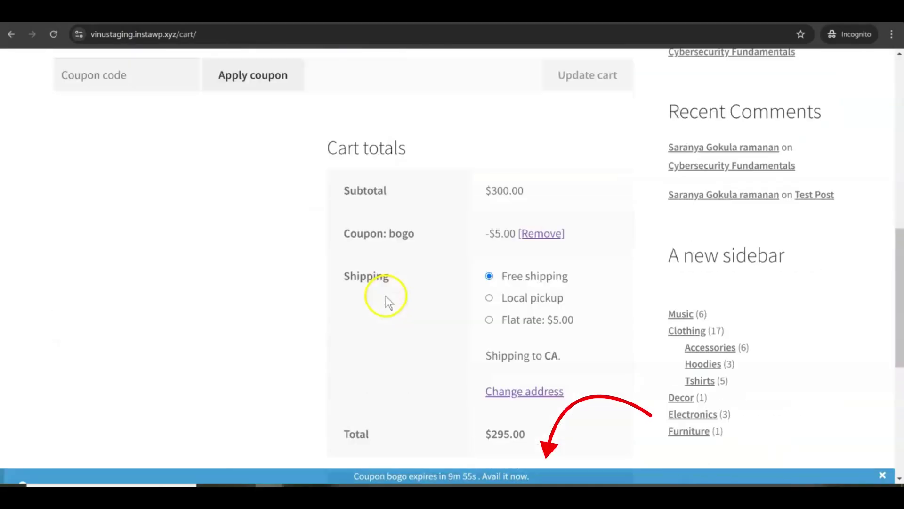